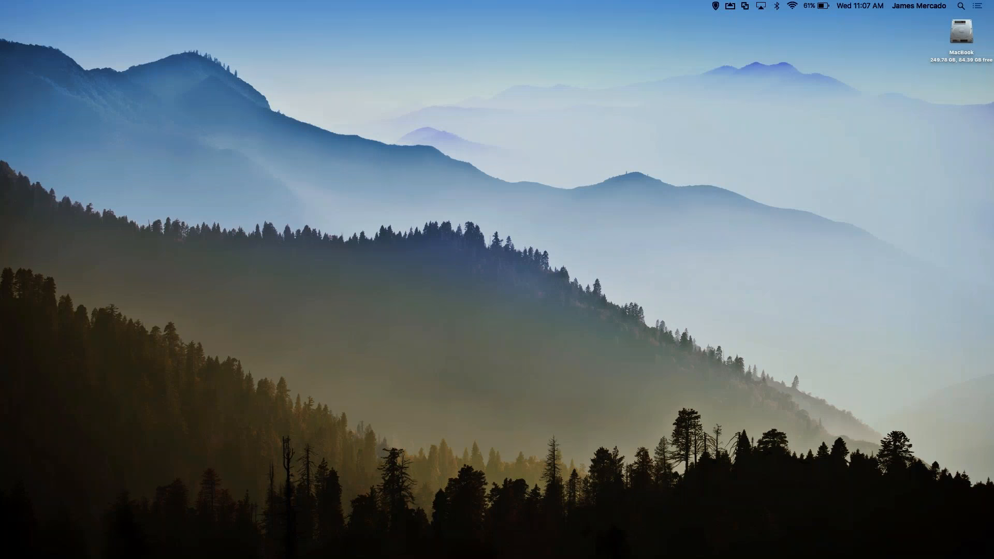
# Switch to the SKYSITE page in Safari, sign in with the prefilled credentials, and display My projects
pyautogui.hotkey('ctrl', 'Right')
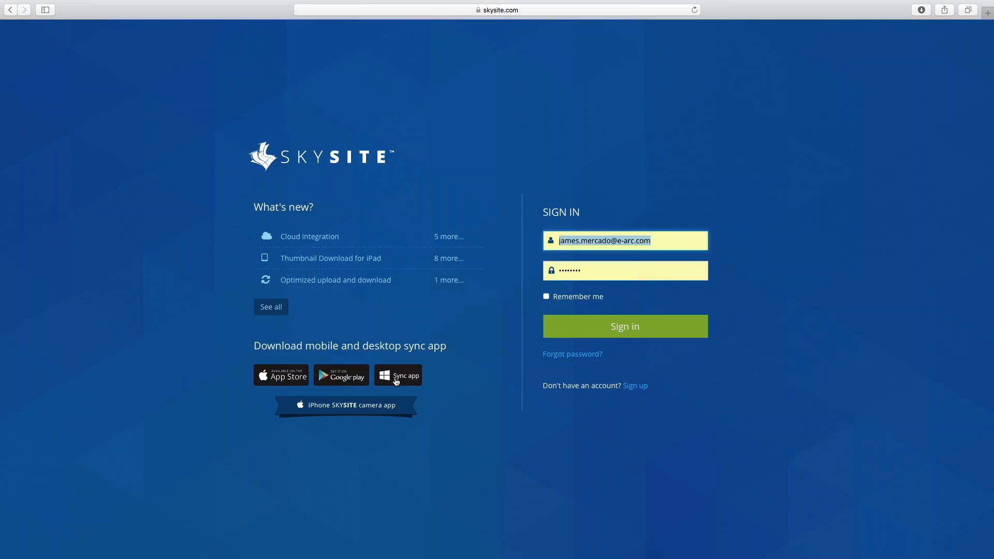
pyautogui.click(593, 149)
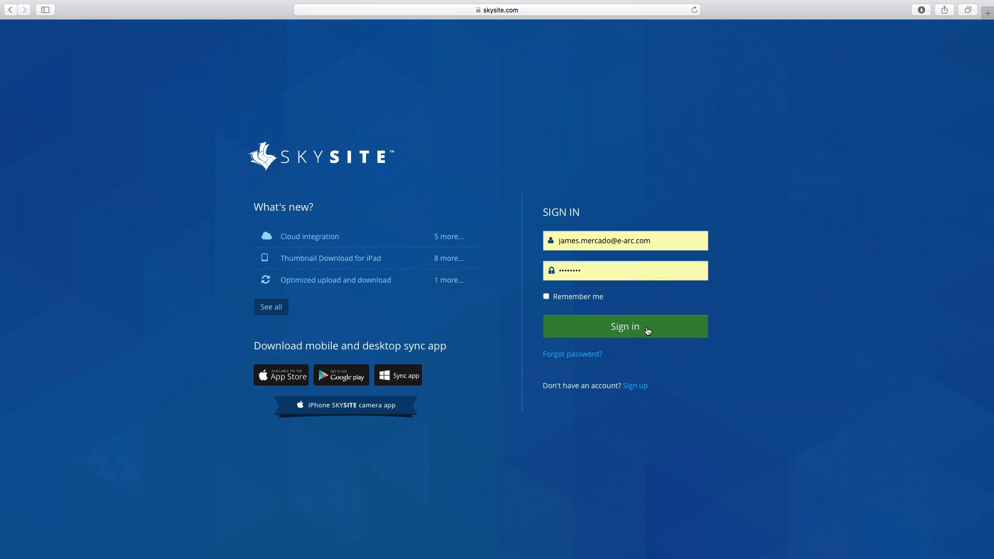
pyautogui.click(624, 329)
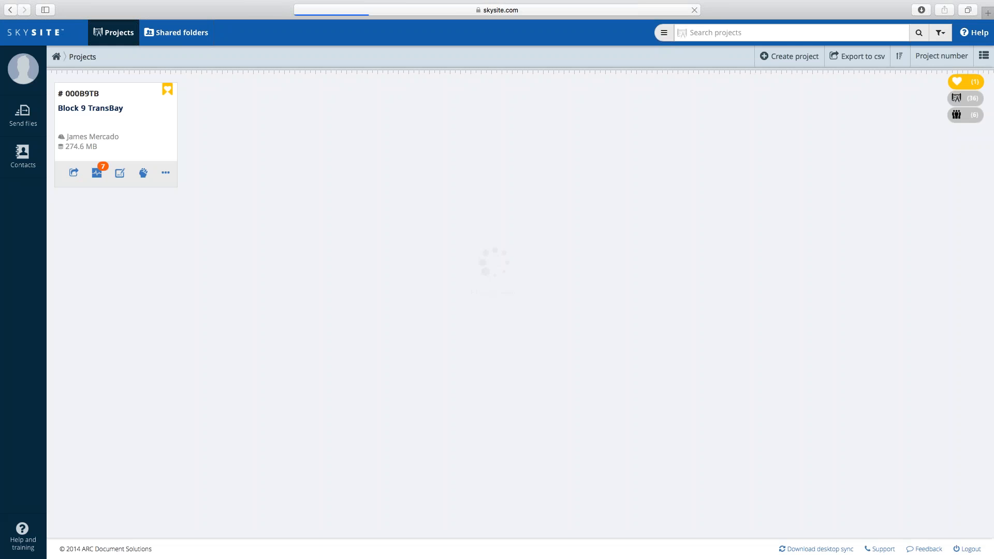
pyautogui.click(959, 105)
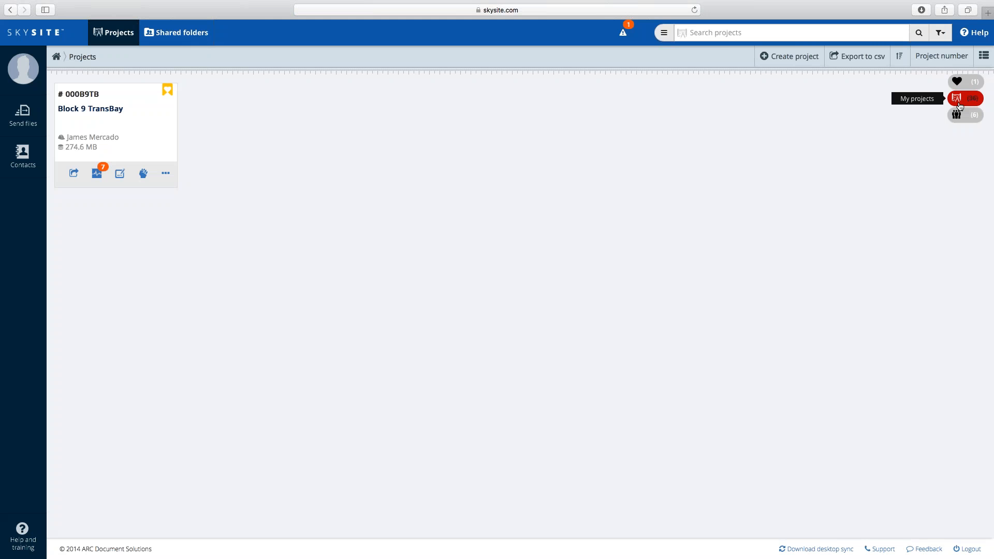
pyautogui.click(959, 105)
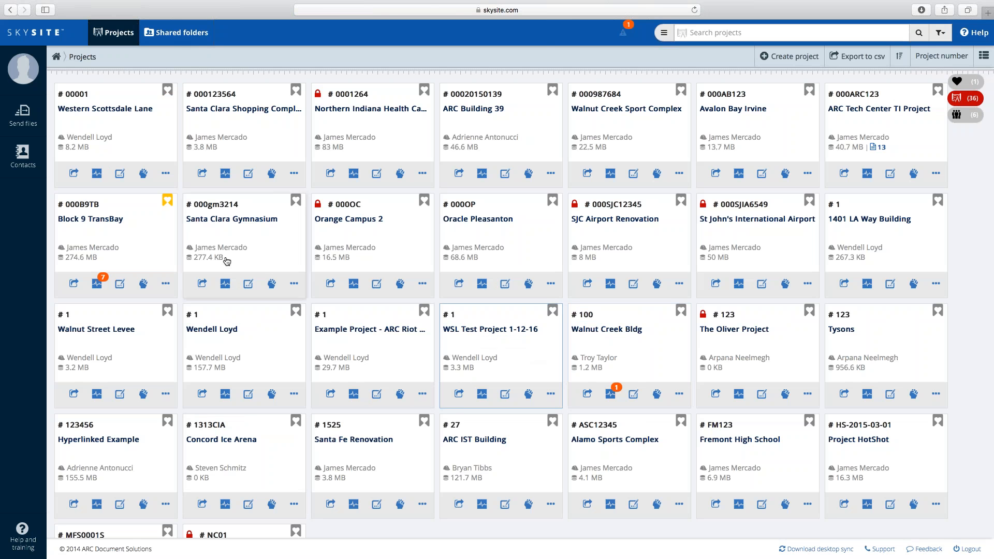
# View the account settings with the brand logo and account users, and return to the projects
pyautogui.click(24, 68)
pyautogui.click(62, 119)
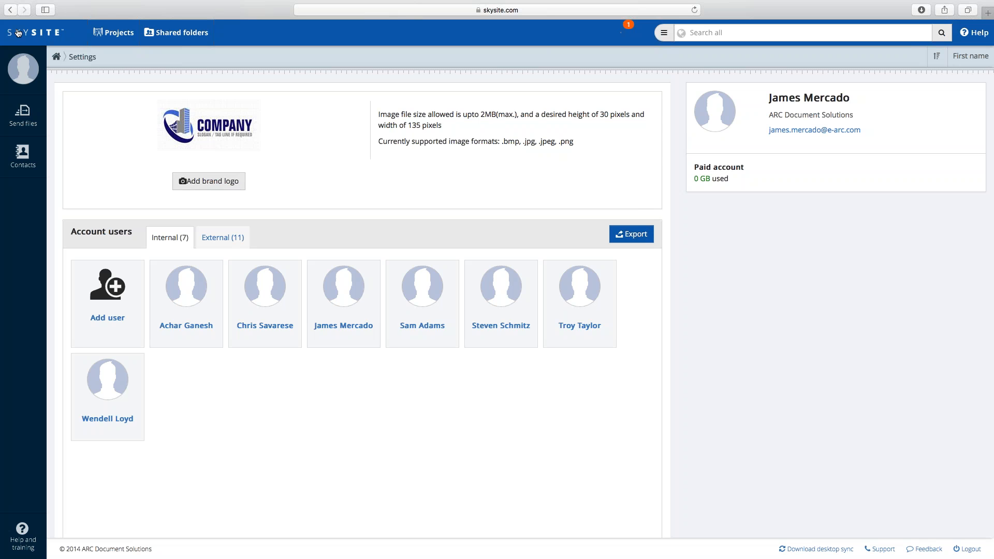
pyautogui.click(110, 34)
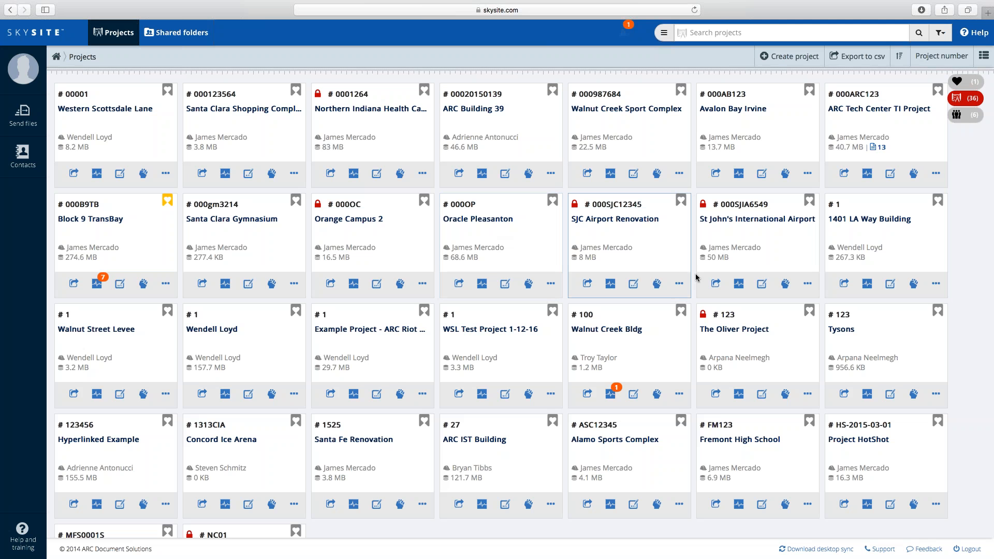
# Try the Name and Ordinal Number document sorting orders in the St John's International Airport project's settings, and close them without saving
pyautogui.click(808, 283)
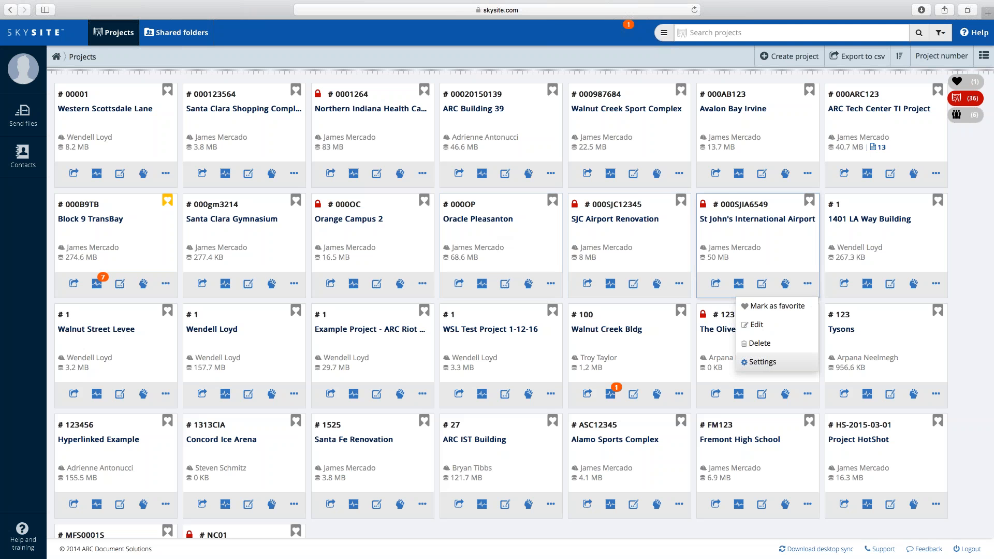
pyautogui.click(763, 362)
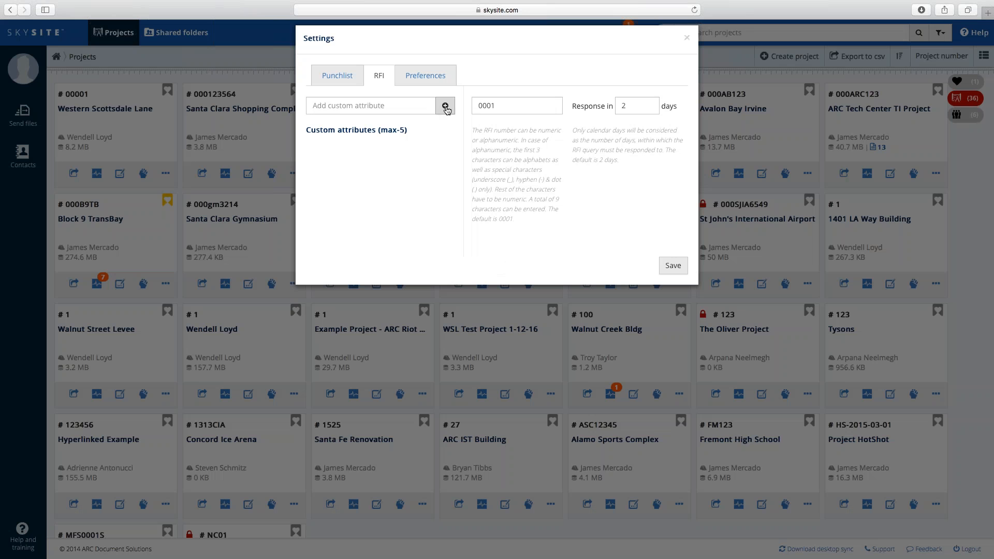
pyautogui.click(426, 76)
pyautogui.click(579, 118)
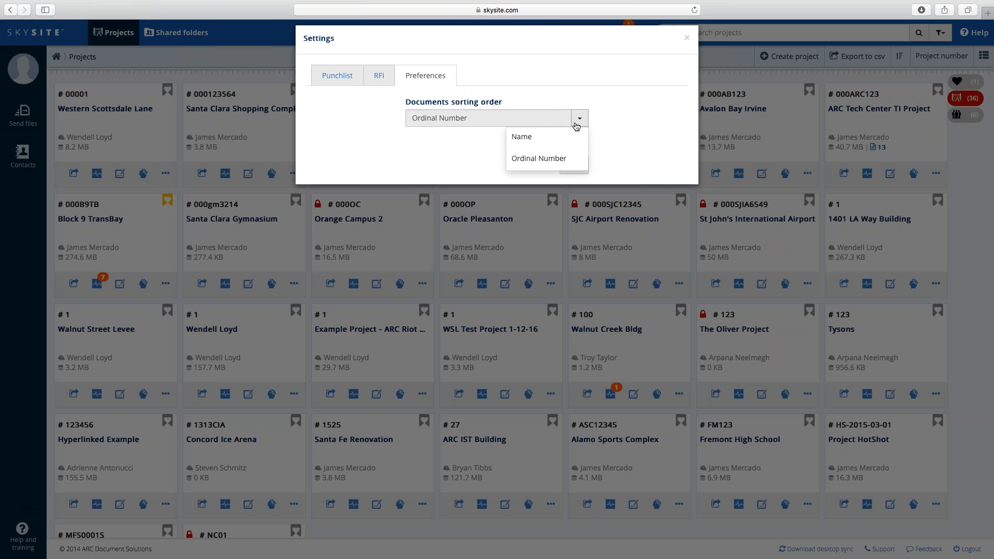
pyautogui.click(528, 137)
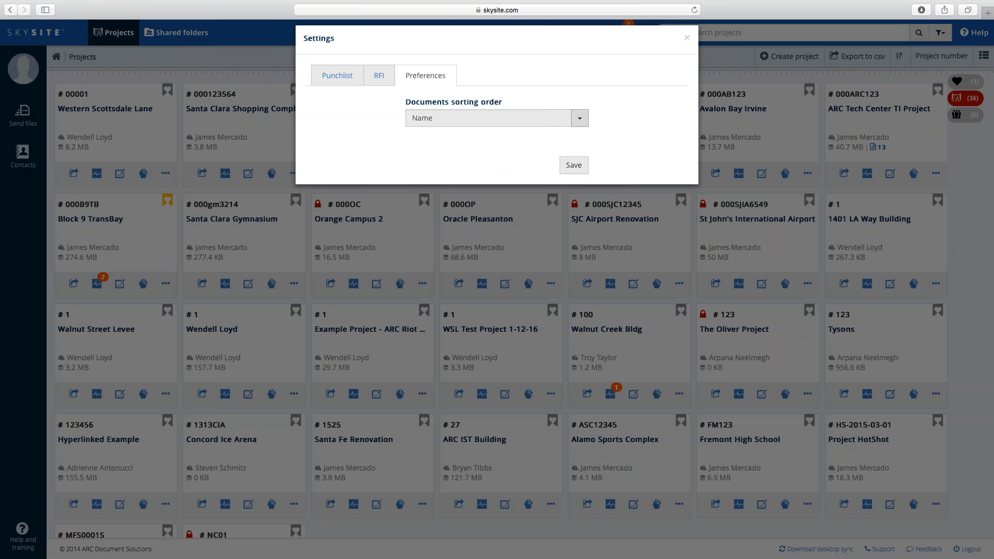
pyautogui.click(580, 119)
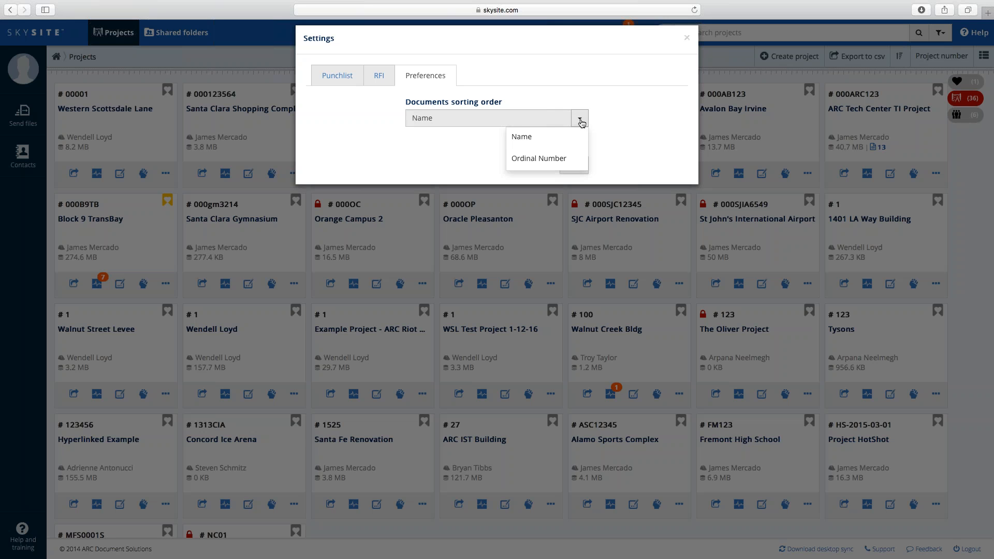
pyautogui.click(554, 161)
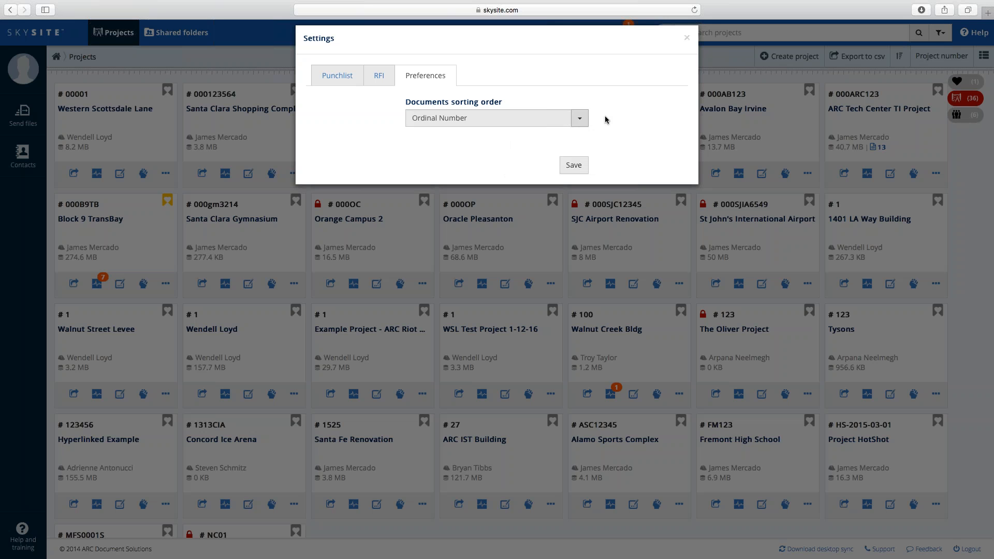
pyautogui.click(687, 39)
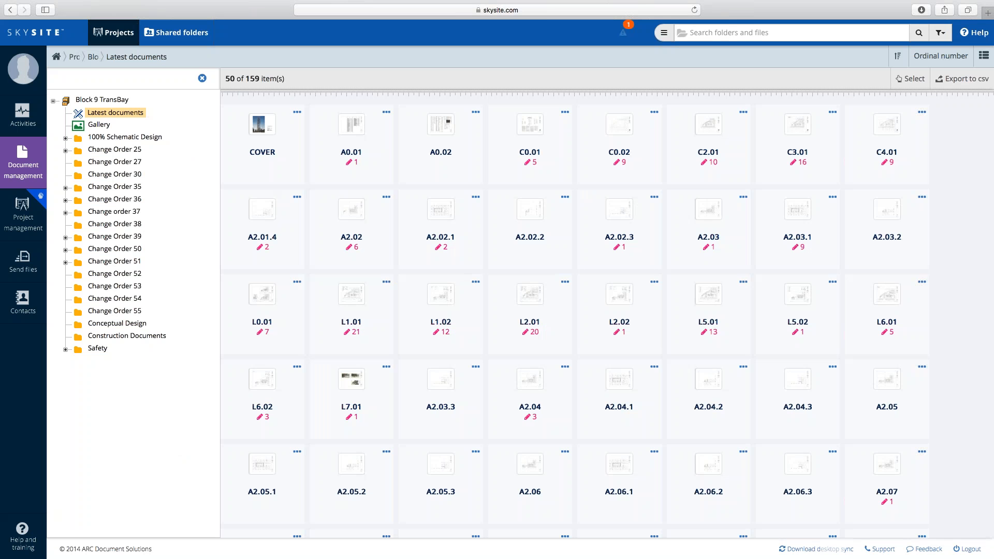
# In the Block 9 TransBay project's root folder, view the options for creating a folder and cancel
pyautogui.click(103, 100)
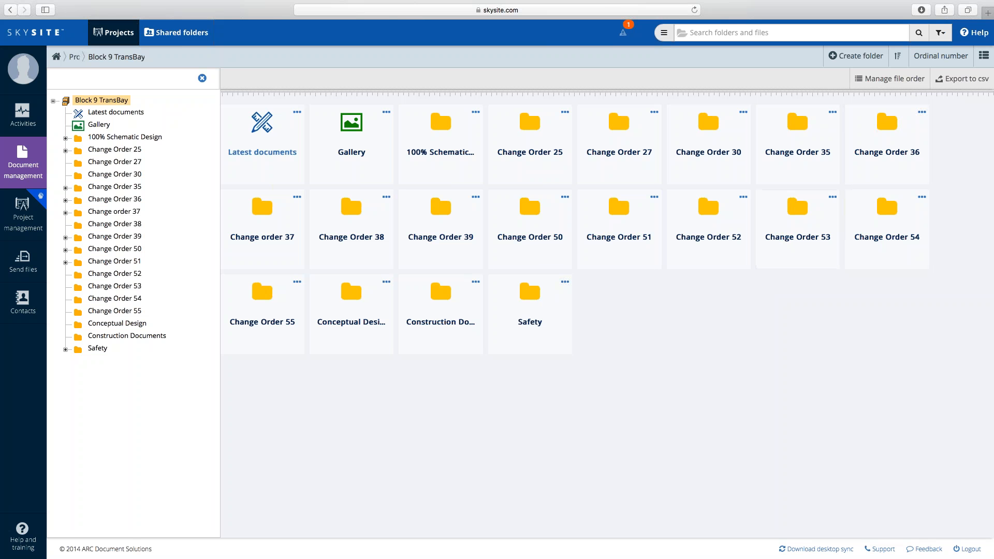
pyautogui.click(858, 61)
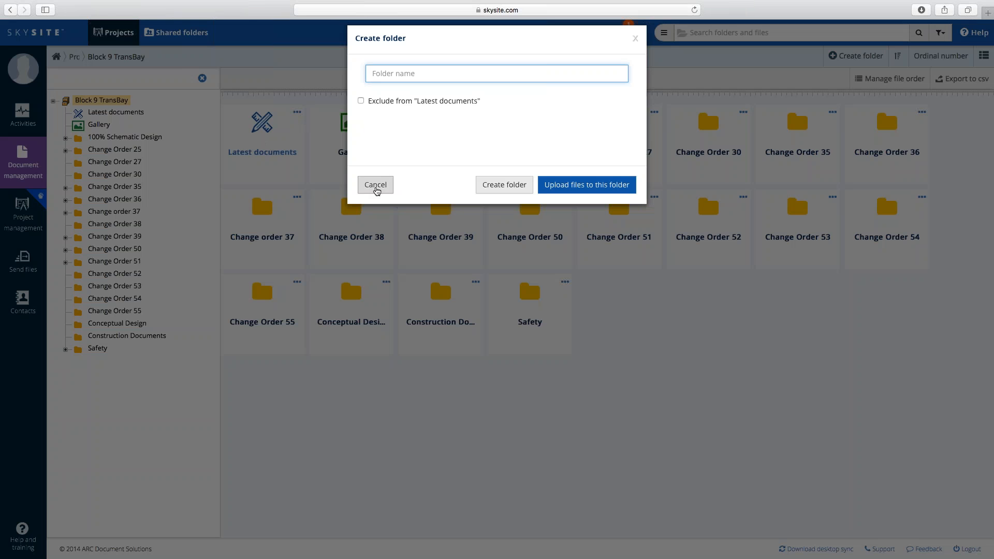
pyautogui.click(375, 185)
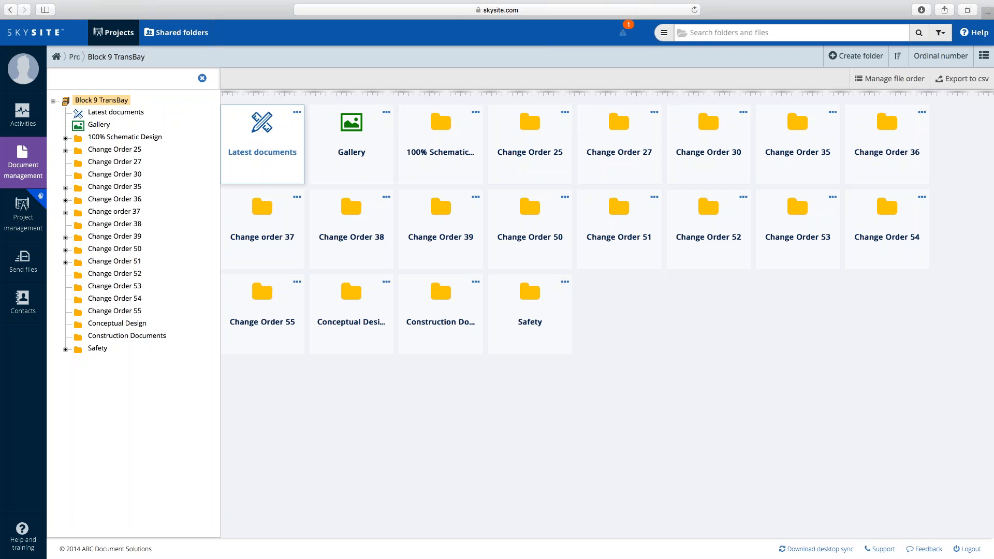
# Show Latest documents as a list and review the revision history of sheet C0.02, including its 100 % Schematic Design revision
pyautogui.click(255, 135)
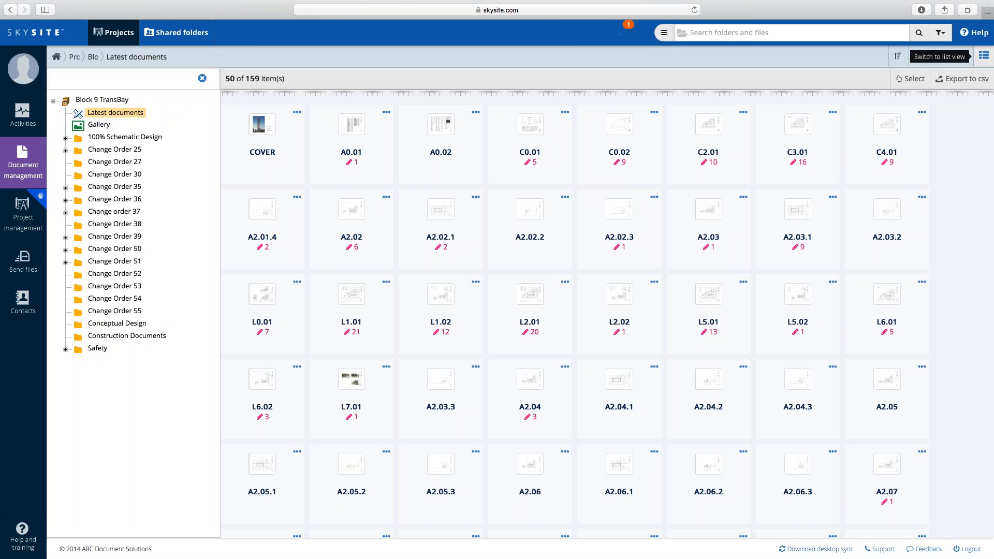
pyautogui.click(983, 55)
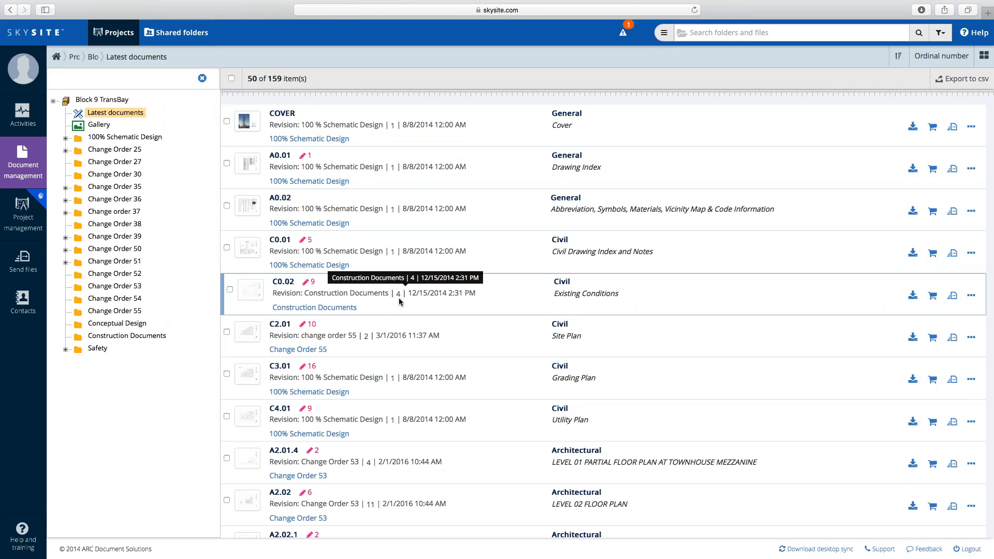
pyautogui.click(972, 294)
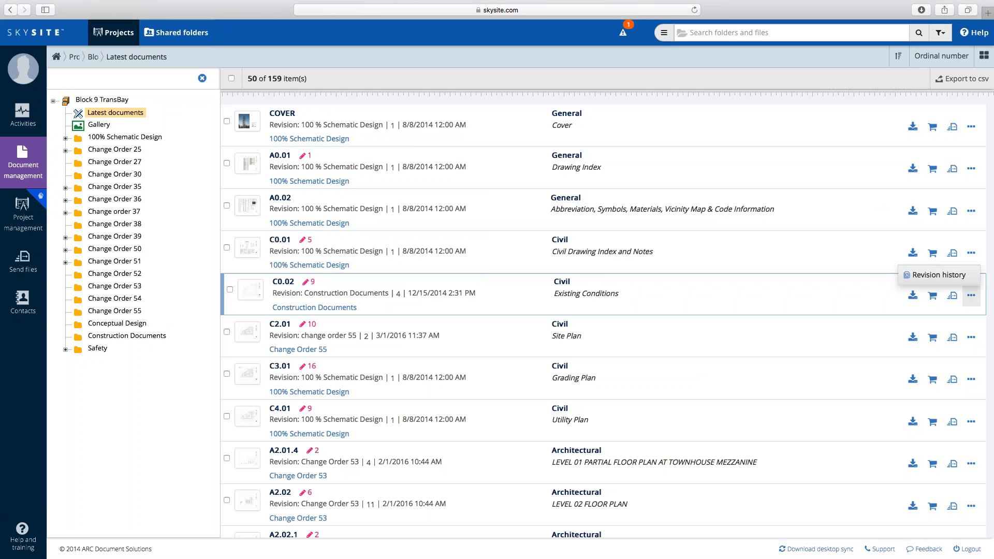
pyautogui.click(938, 275)
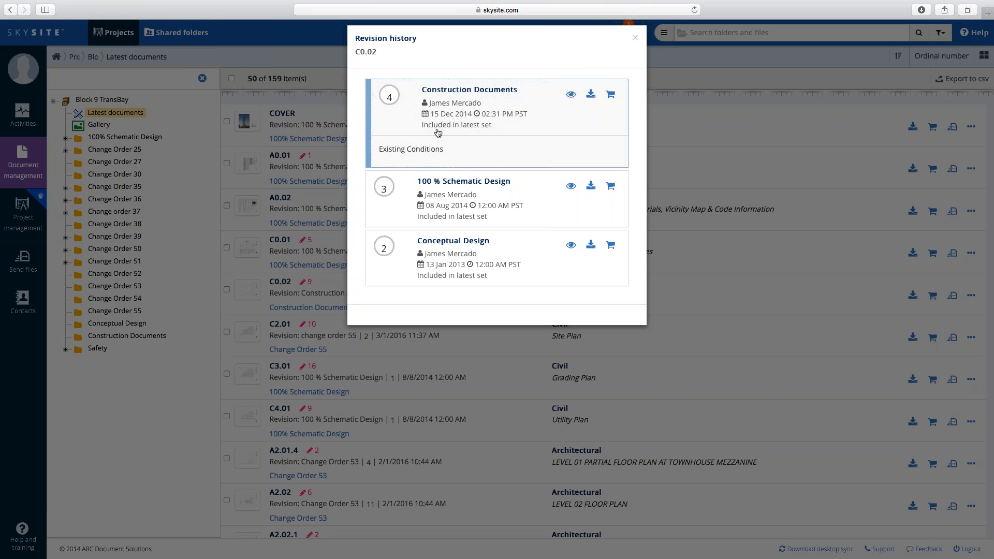
pyautogui.click(463, 205)
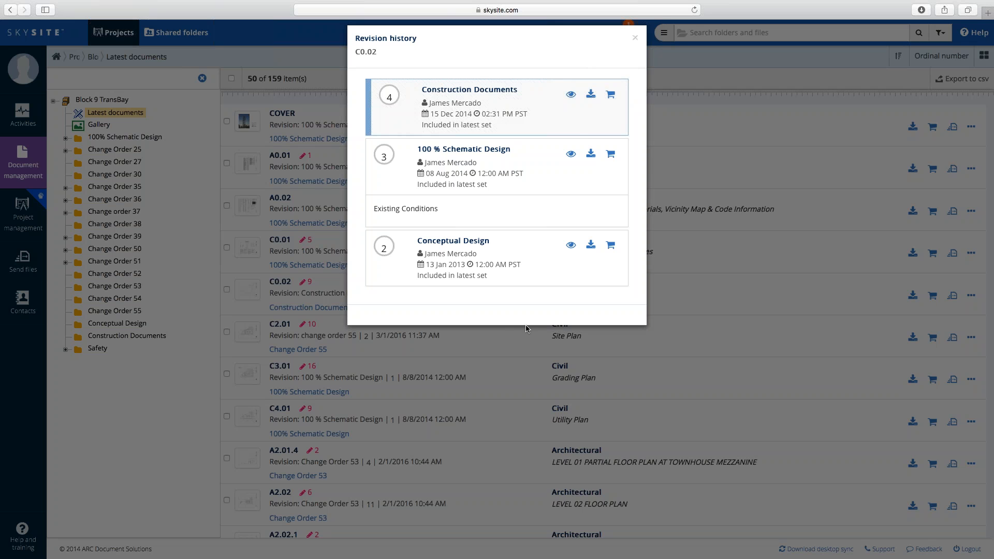
pyautogui.click(636, 39)
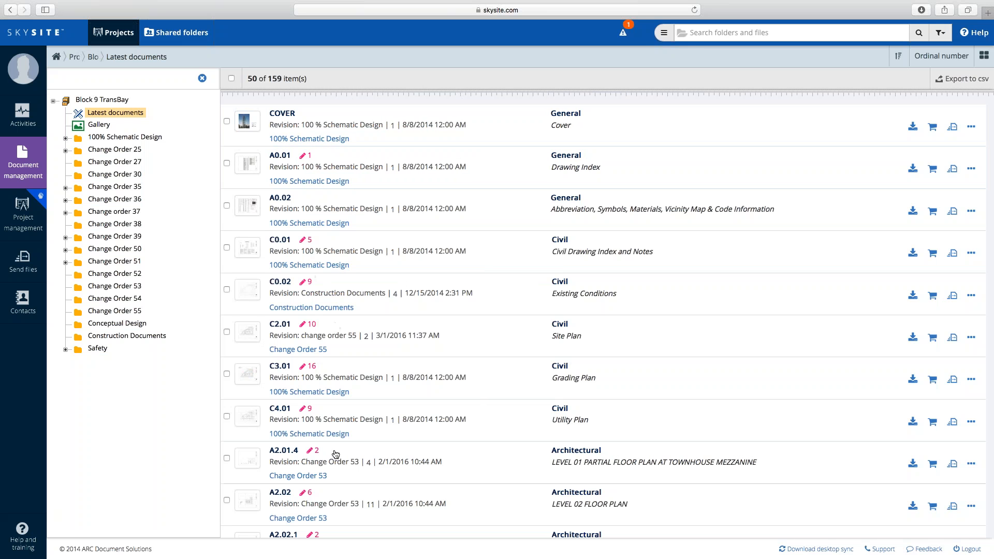
# Return to the thumbnail view, open sheet L1.01 in the viewer, and show all its annotations
pyautogui.click(984, 57)
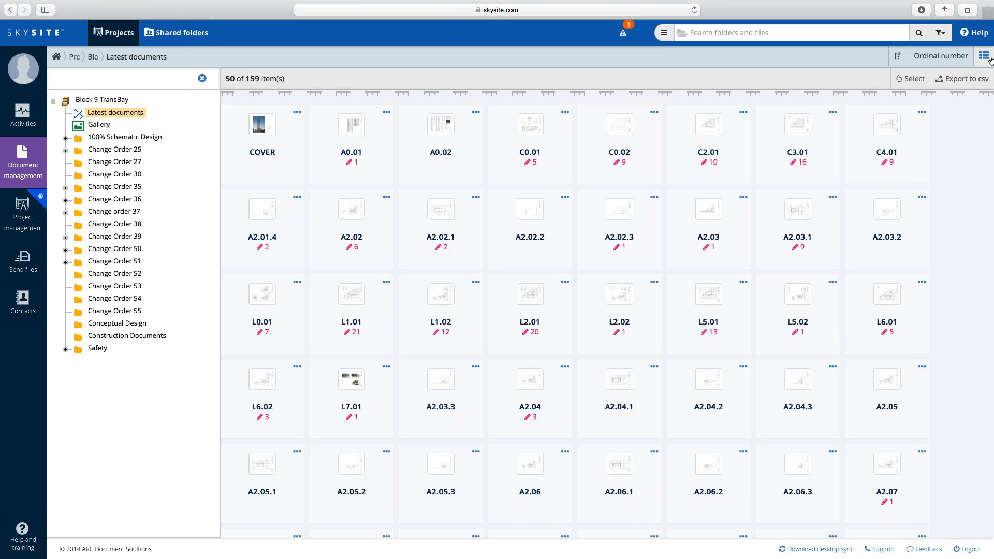
pyautogui.click(989, 59)
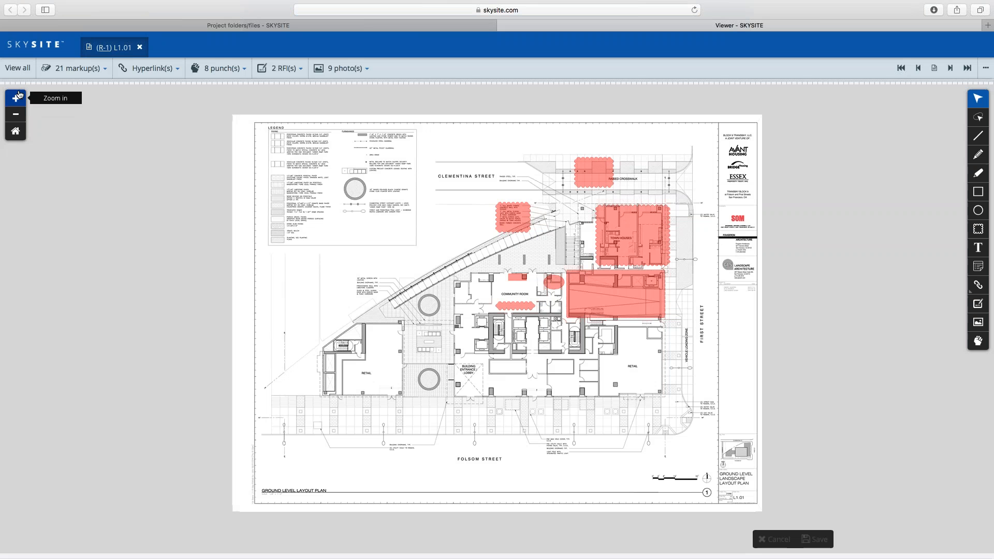
pyautogui.click(18, 69)
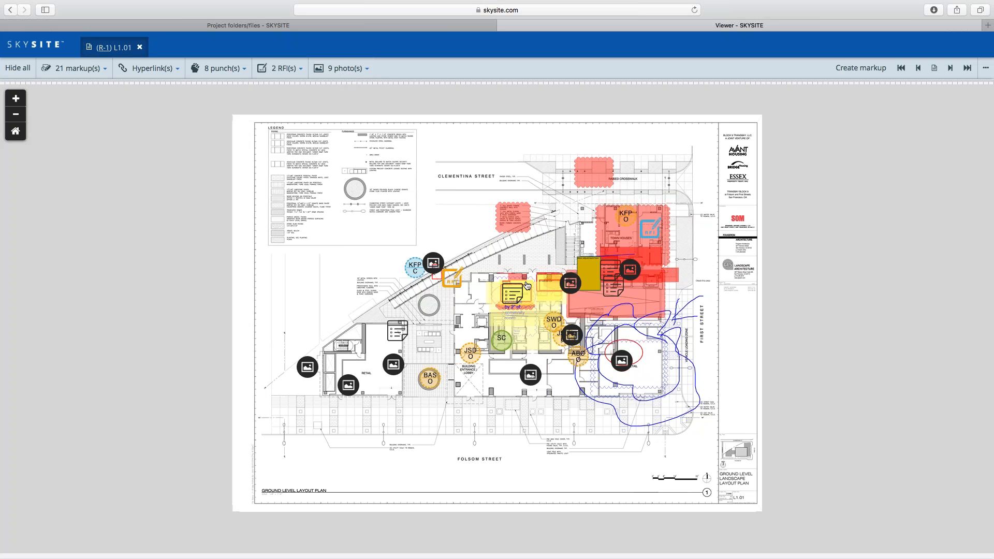
# Examine the markups, punches and notes around the community room on sheet L1.01 up close
pyautogui.scroll(3, 527, 286)
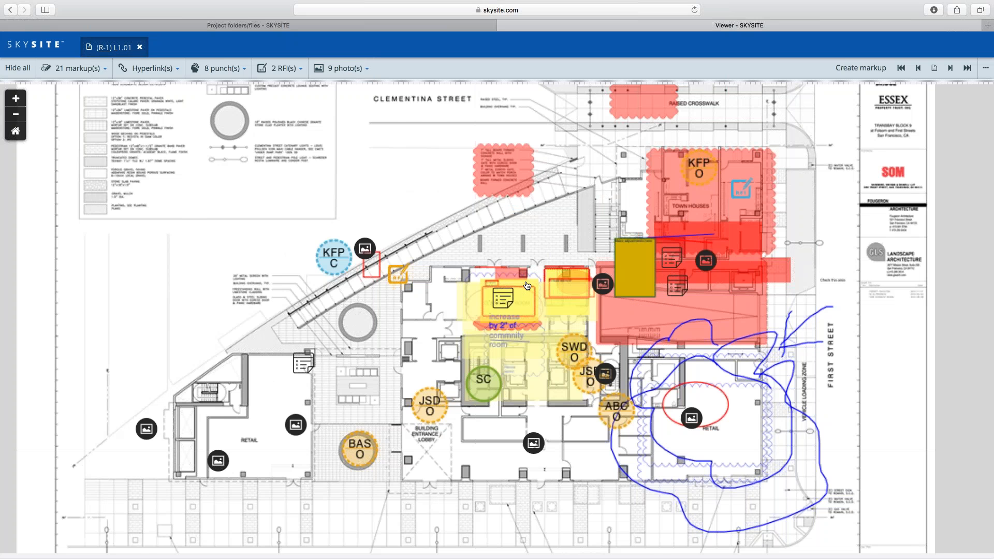
pyautogui.scroll(3, 527, 285)
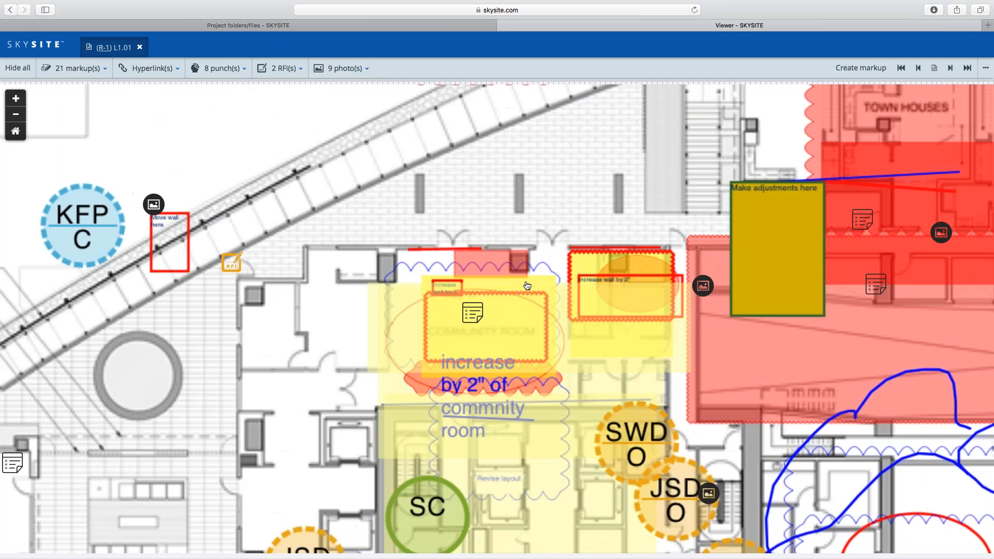
pyautogui.moveTo(319, 297); pyautogui.dragTo(401, 245)
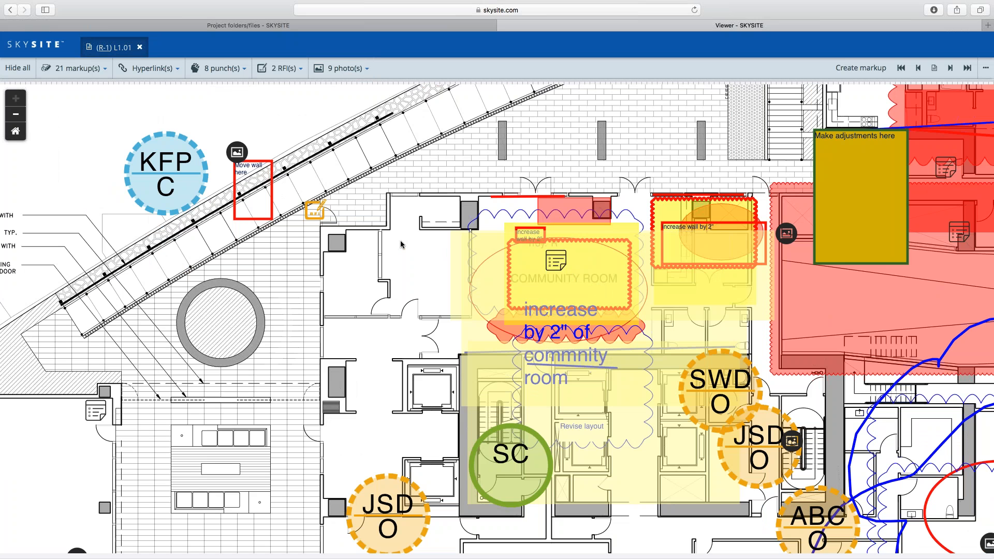
pyautogui.scroll(-1, 401, 244)
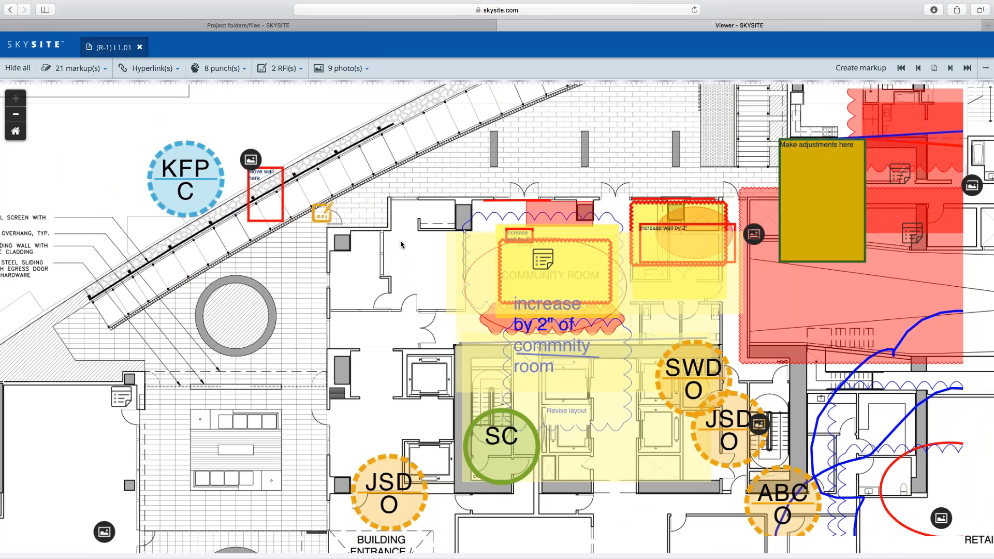
pyautogui.scroll(-5, 401, 245)
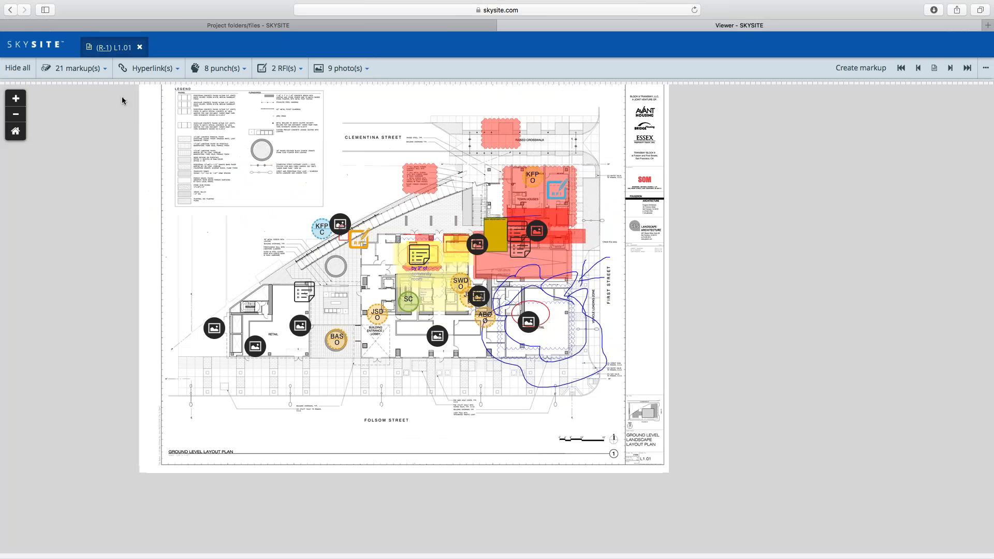
# Browse the list of saved markups on sheet L1.01 with their authors and dates
pyautogui.click(75, 69)
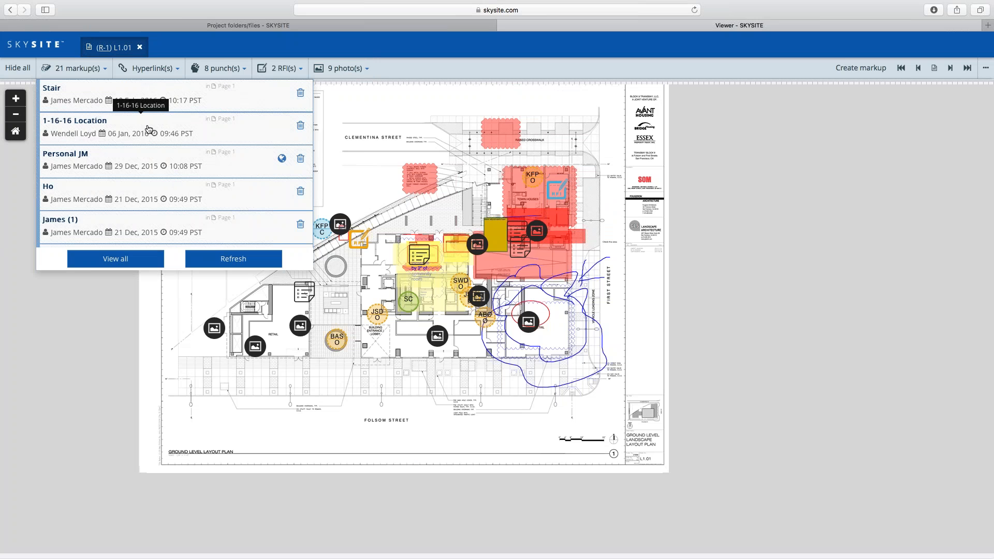
pyautogui.scroll(-3, 152, 140)
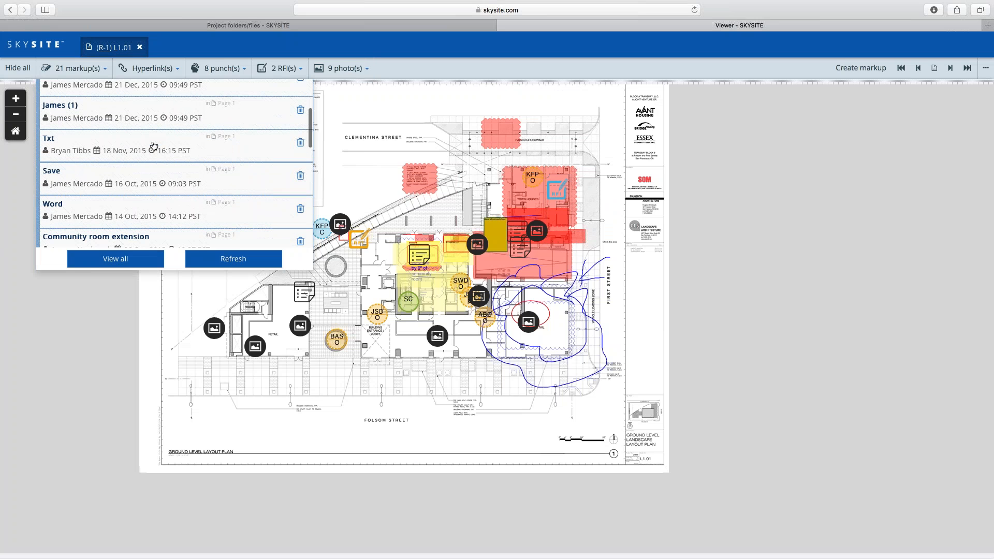
pyautogui.scroll(-2, 154, 146)
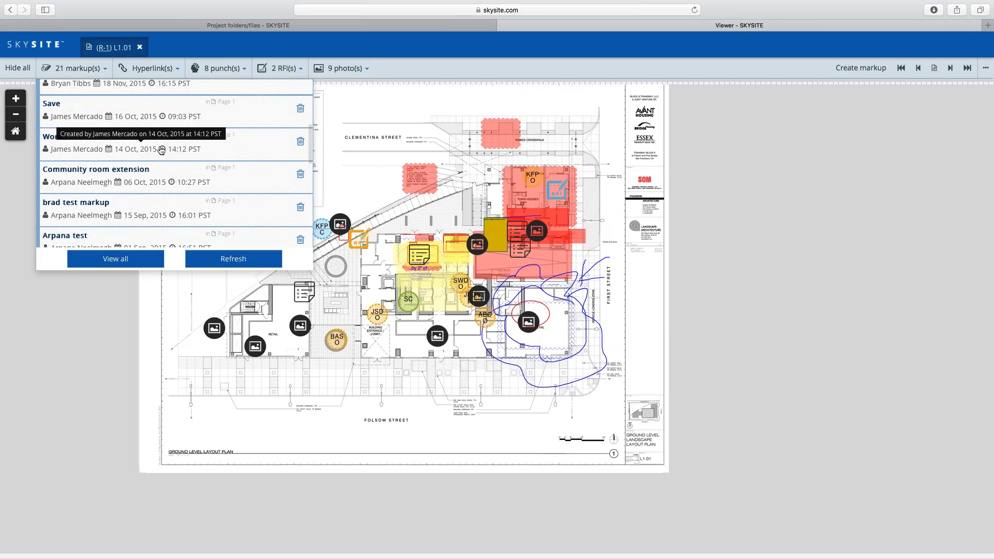
pyautogui.scroll(5, 161, 150)
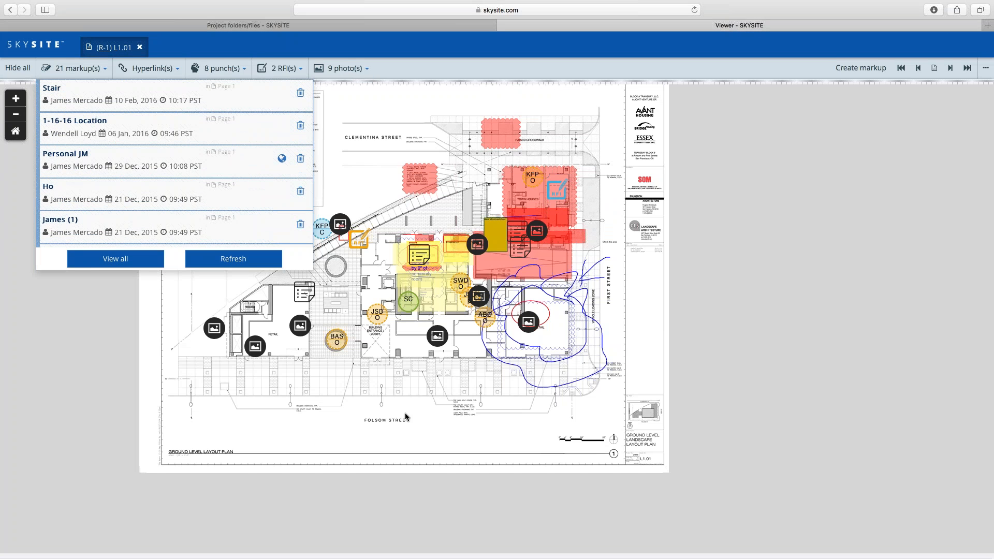
# Close the saved markup list, view the photo pinned in the left retail area of sheet L1.01, and close it
pyautogui.click(364, 397)
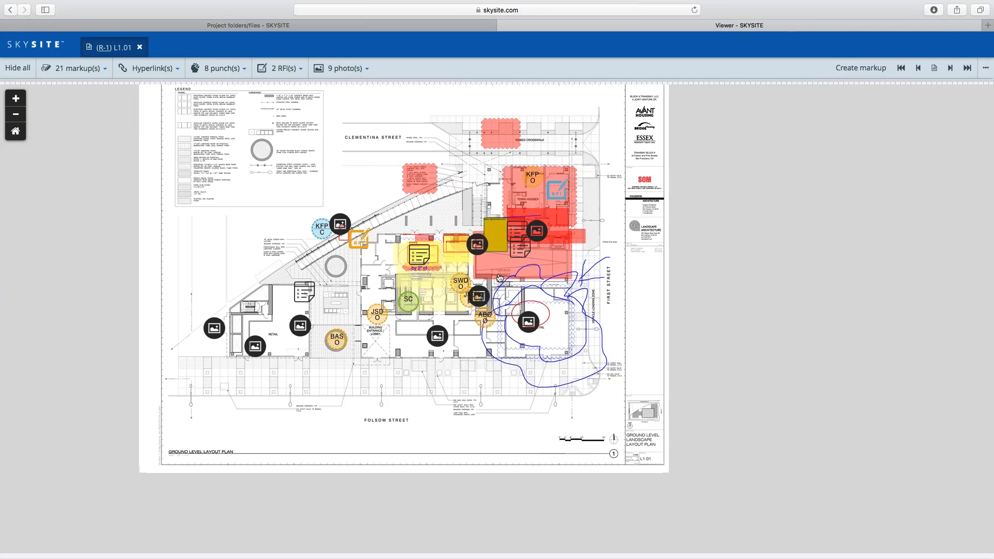
pyautogui.click(304, 328)
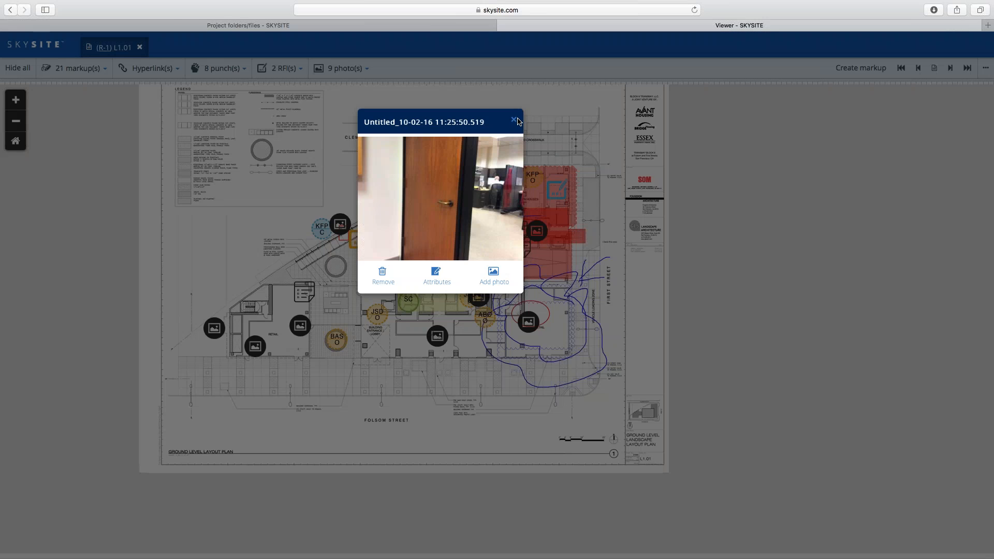
pyautogui.click(516, 123)
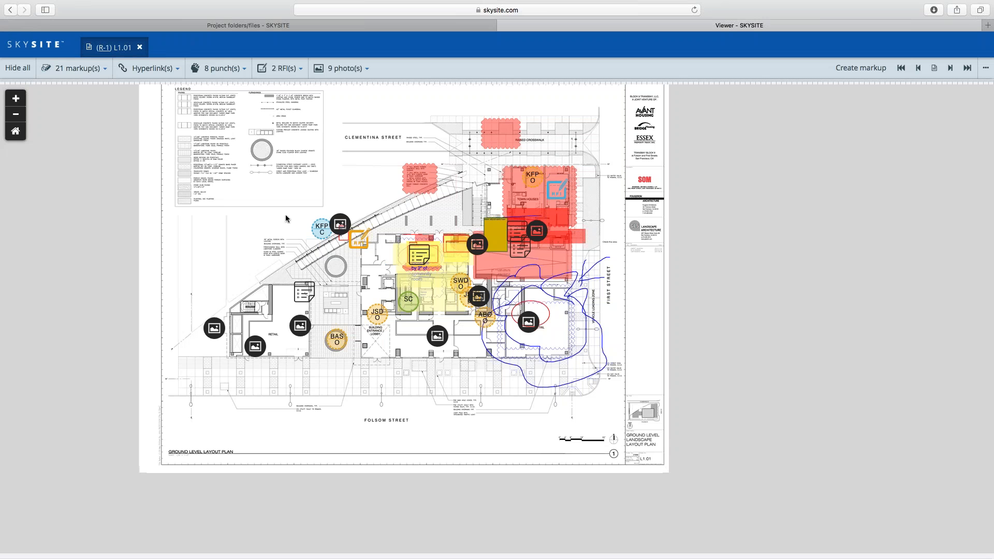
# Hide all annotations on sheet L1.01 and bring up the markup creation tools
pyautogui.click(17, 67)
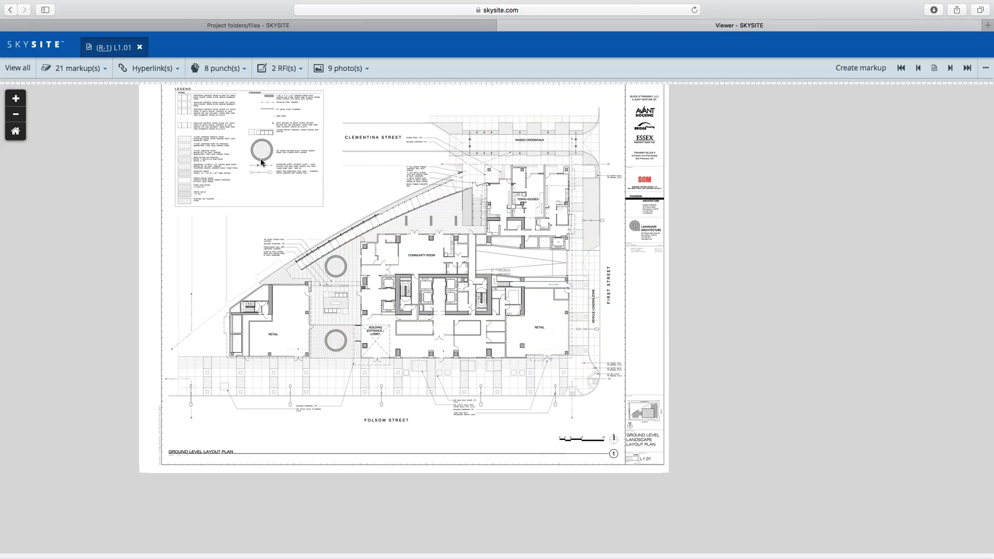
pyautogui.moveTo(368, 255); pyautogui.dragTo(403, 296)
pyautogui.click(860, 67)
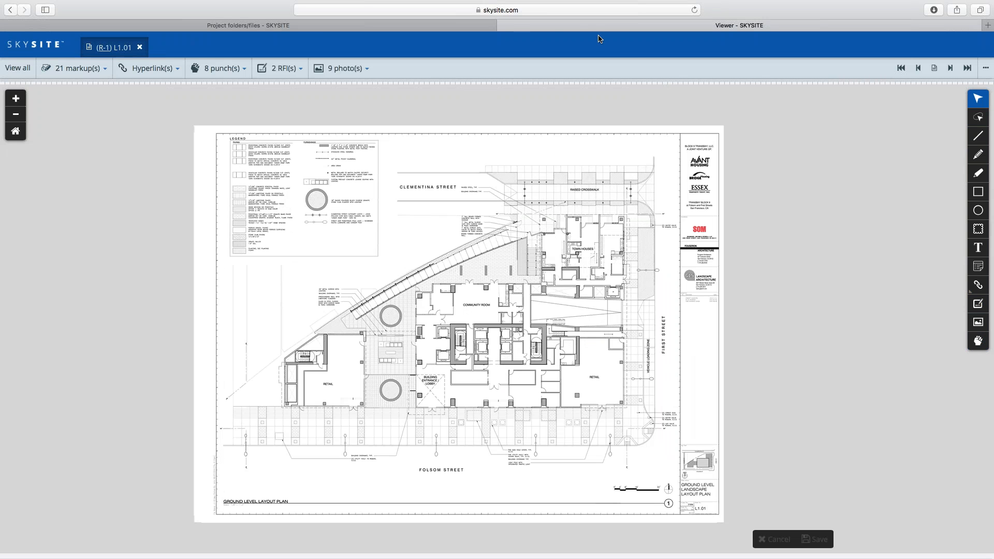
pyautogui.click(502, 30)
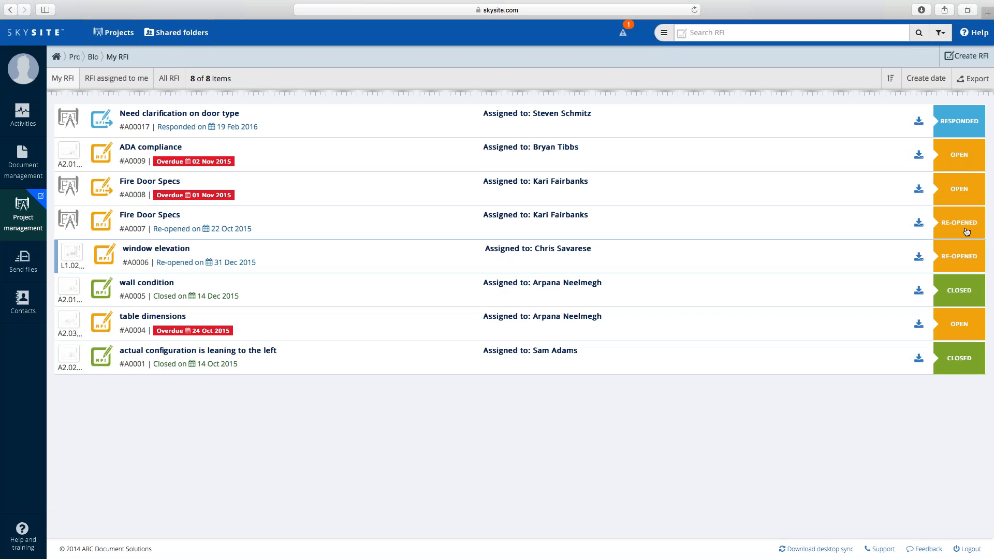
# Review RFI #A0008 Fire Door Specs with its question, history and reassignment option, without saving a new assignee, and close it
pyautogui.click(959, 193)
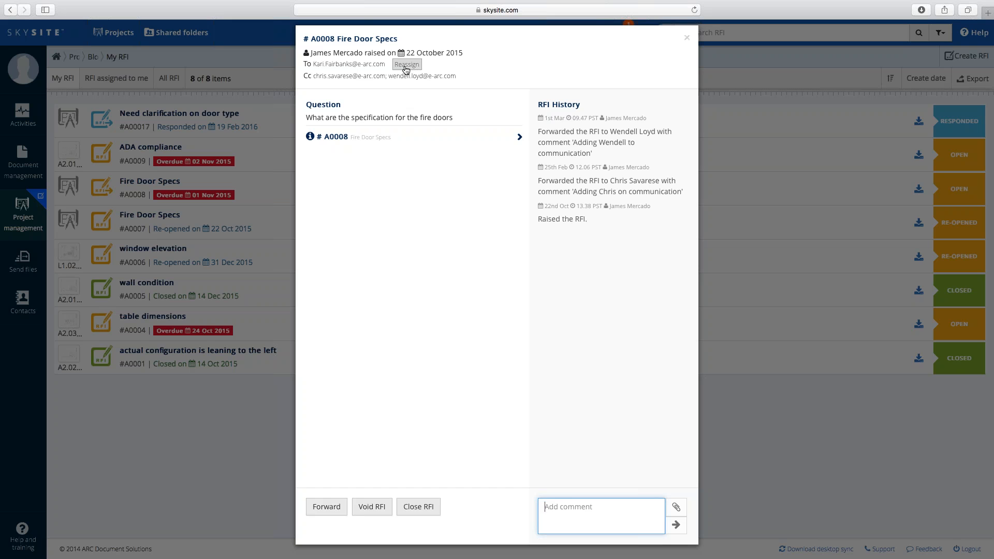
pyautogui.click(405, 65)
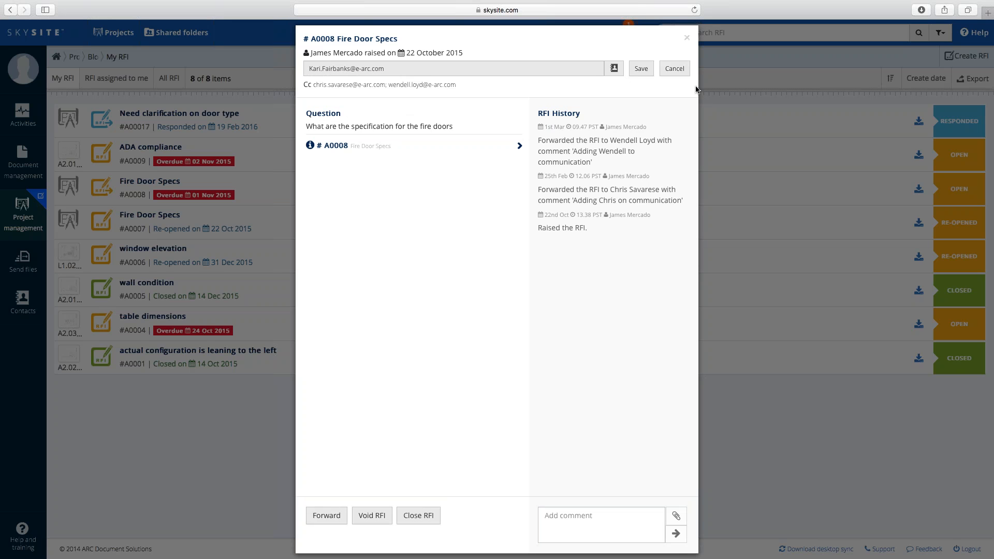
pyautogui.click(675, 69)
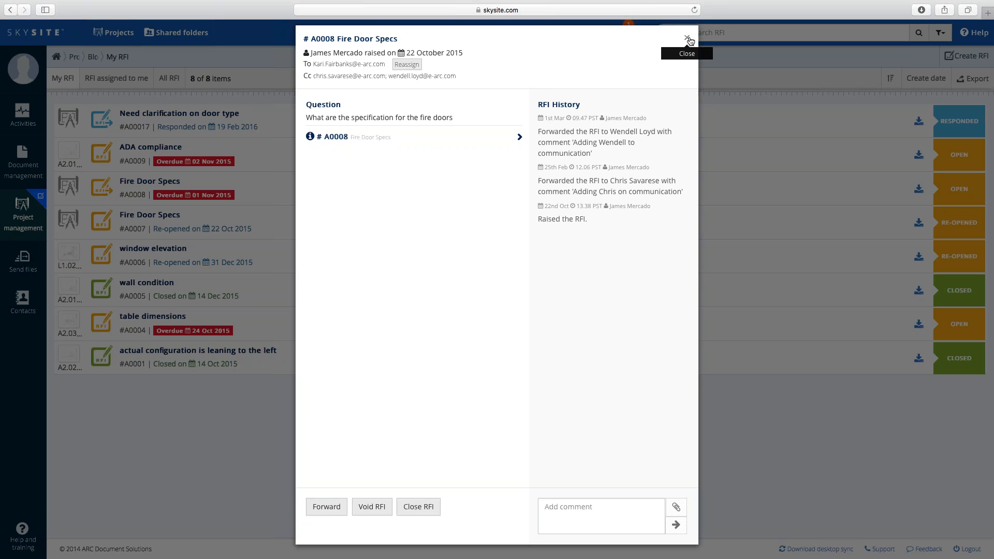
pyautogui.click(688, 39)
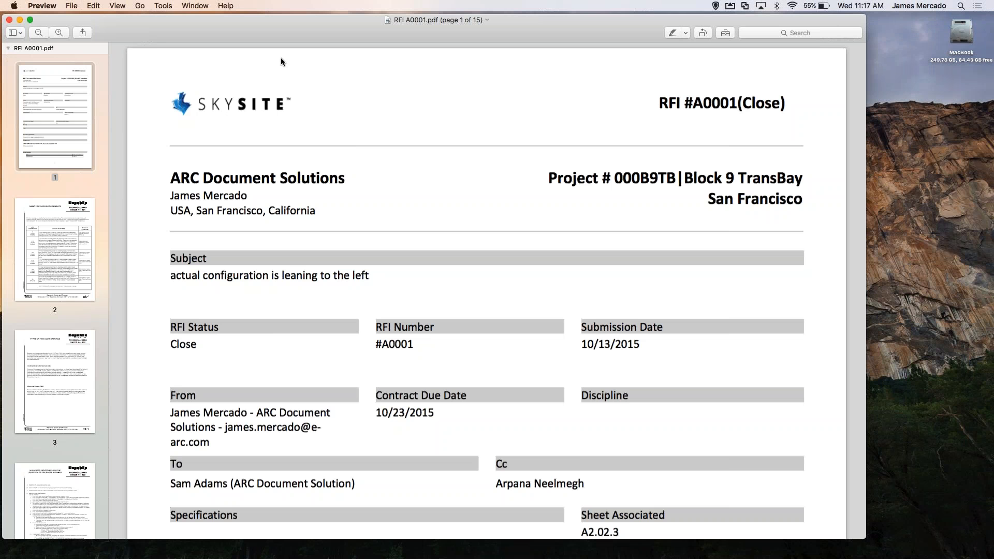
# Read through the RFI A0001 PDF in Preview, from the request details to the responses and attached documents
pyautogui.press('ctrl+super+t')
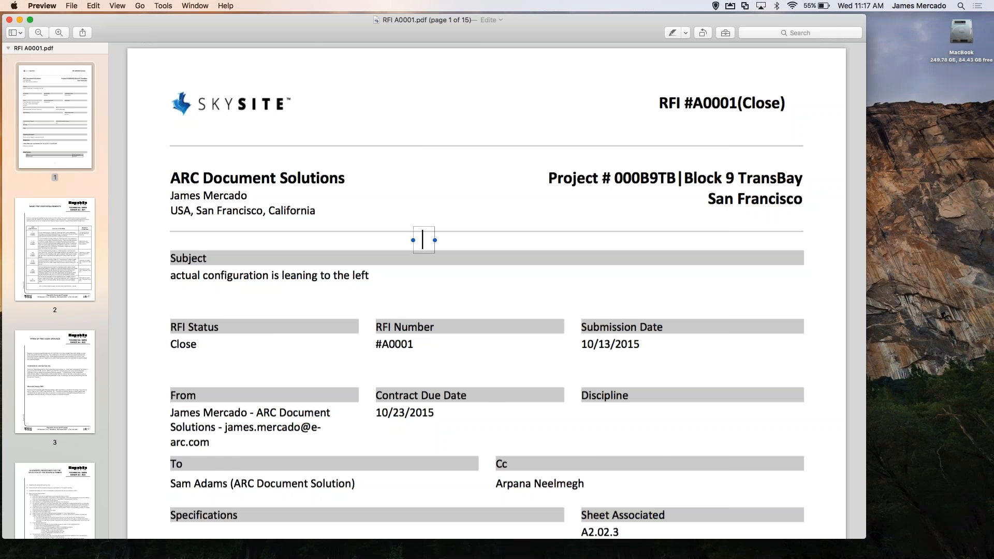
pyautogui.scroll(-5, 487, 290)
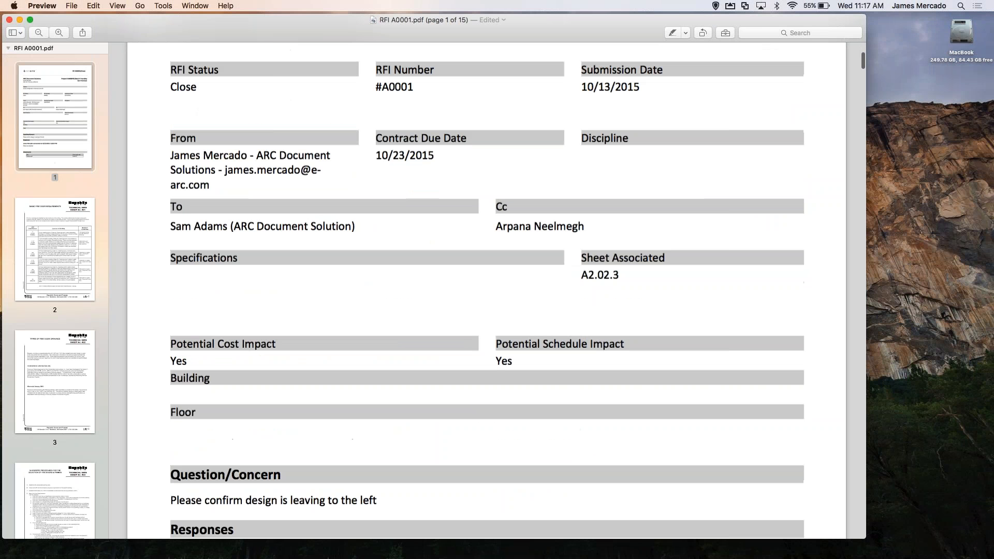
pyautogui.scroll(-5, 536, 356)
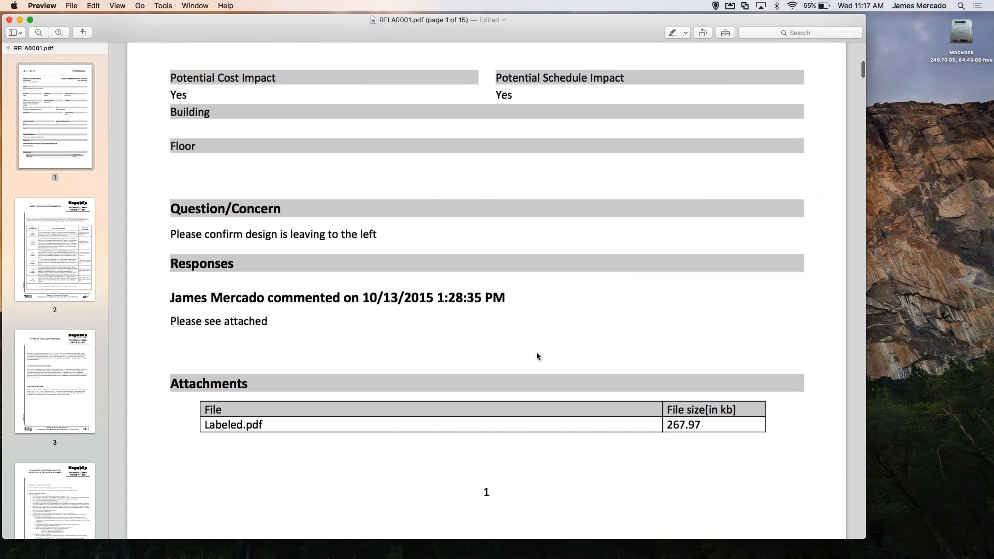
pyautogui.scroll(-6, 537, 353)
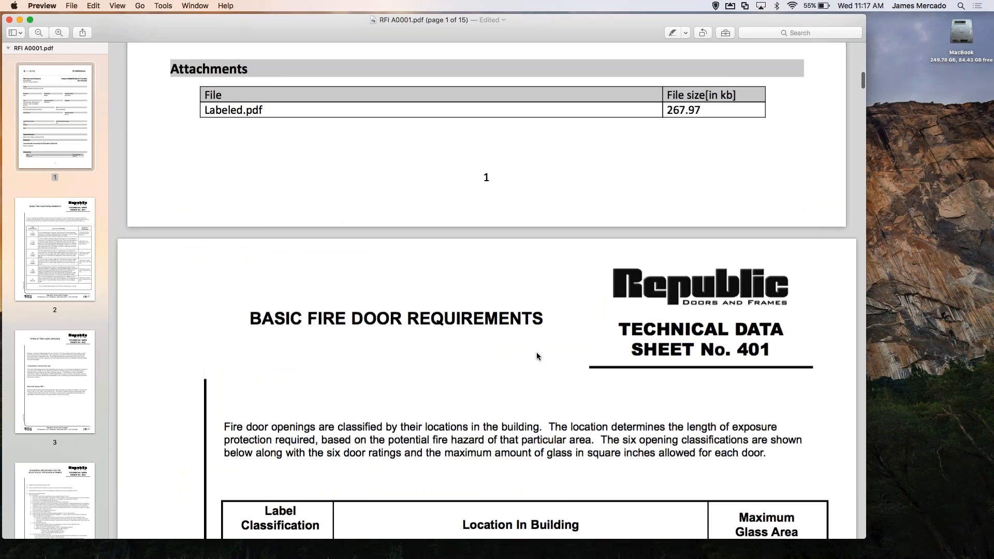
pyautogui.scroll(-8, 536, 356)
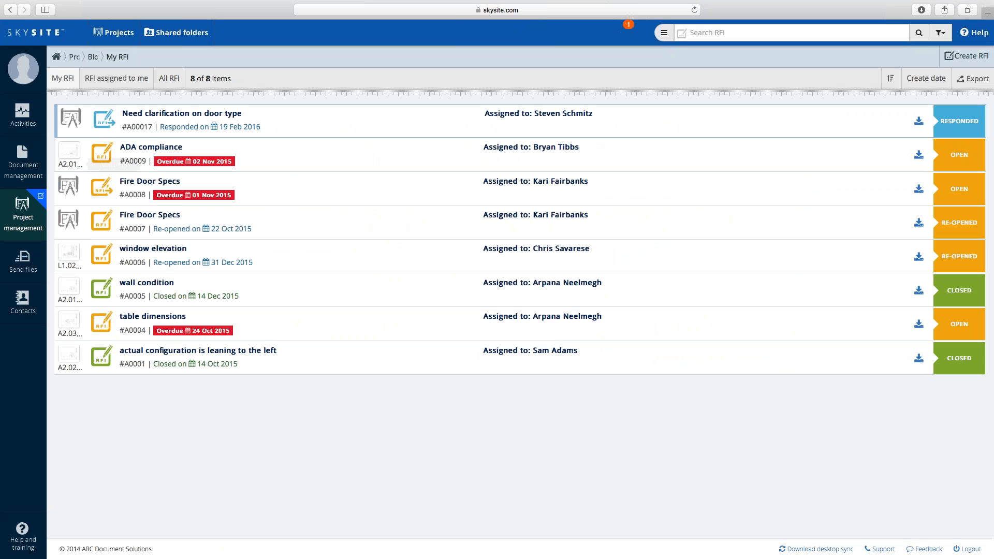
# Filter the project's punch list by the status "completed" and generate a punch report from the filtered items
pyautogui.moveTo(23, 210)
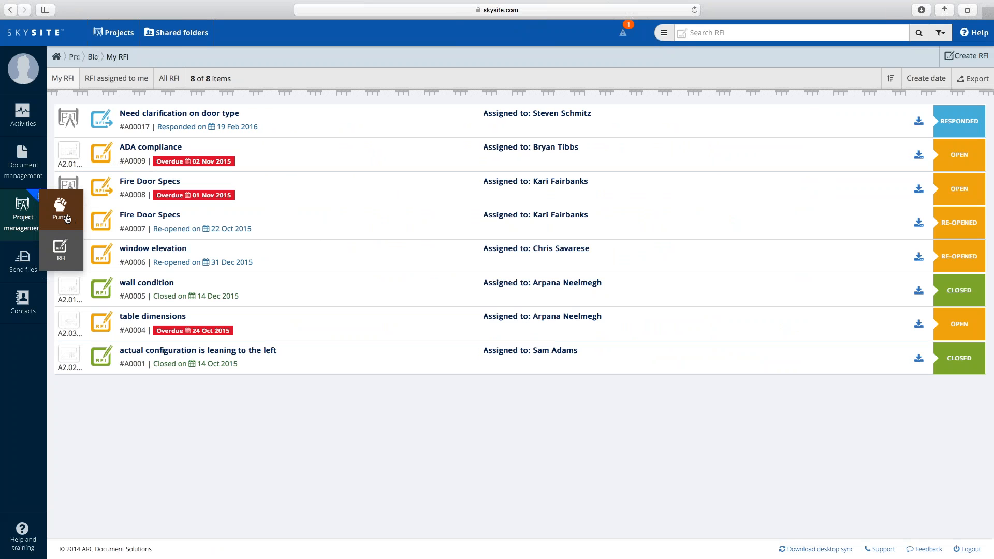
pyautogui.click(67, 217)
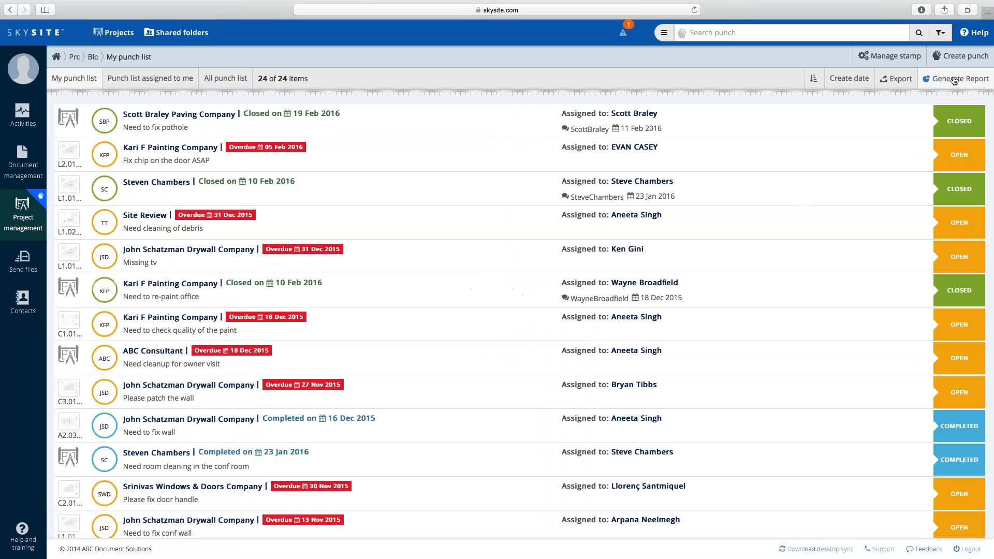
pyautogui.click(940, 32)
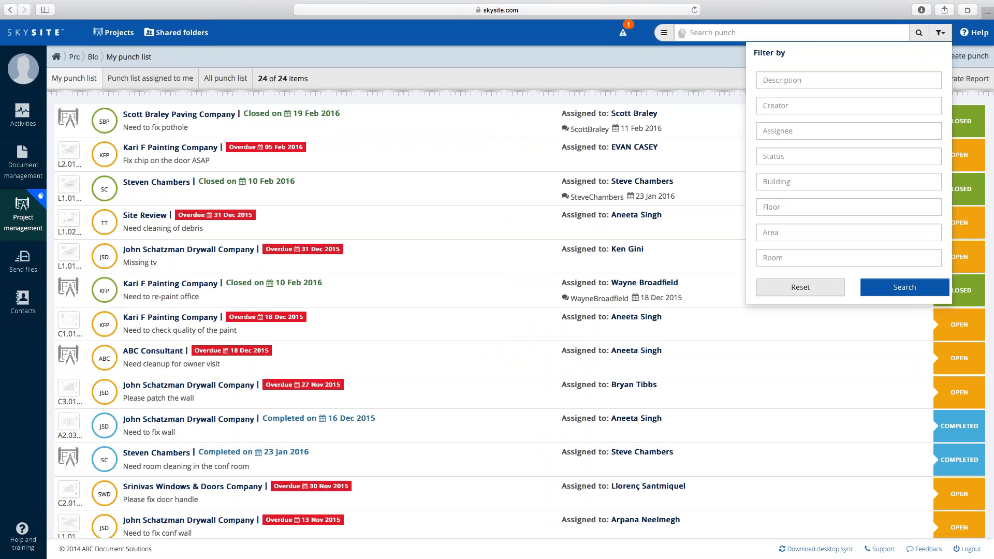
pyautogui.click(780, 159)
pyautogui.write('completed')
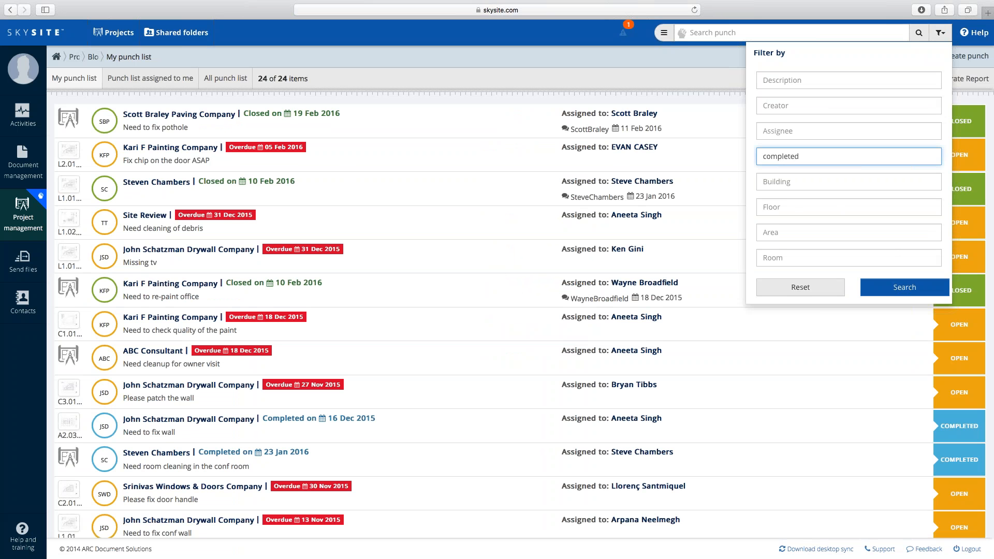
pyautogui.click(900, 292)
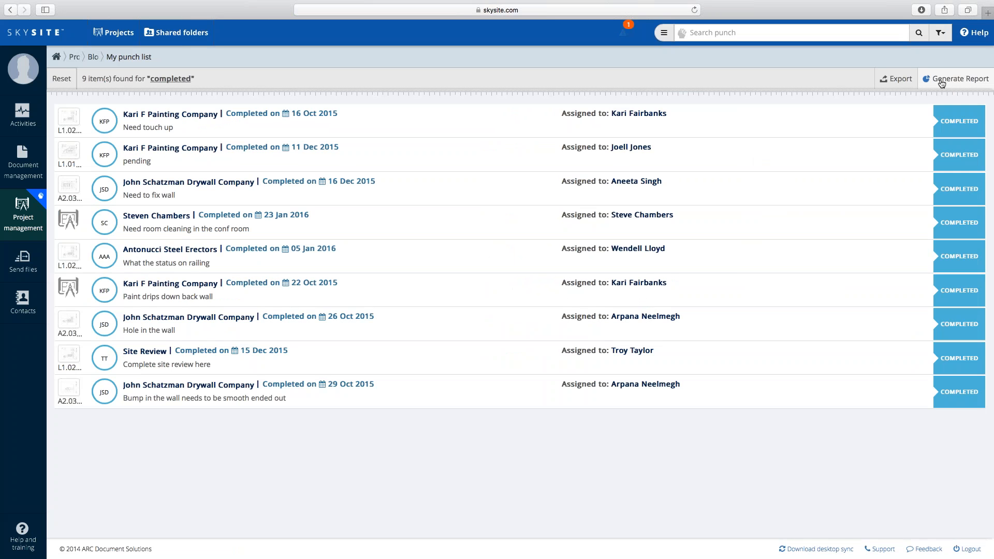
pyautogui.click(941, 81)
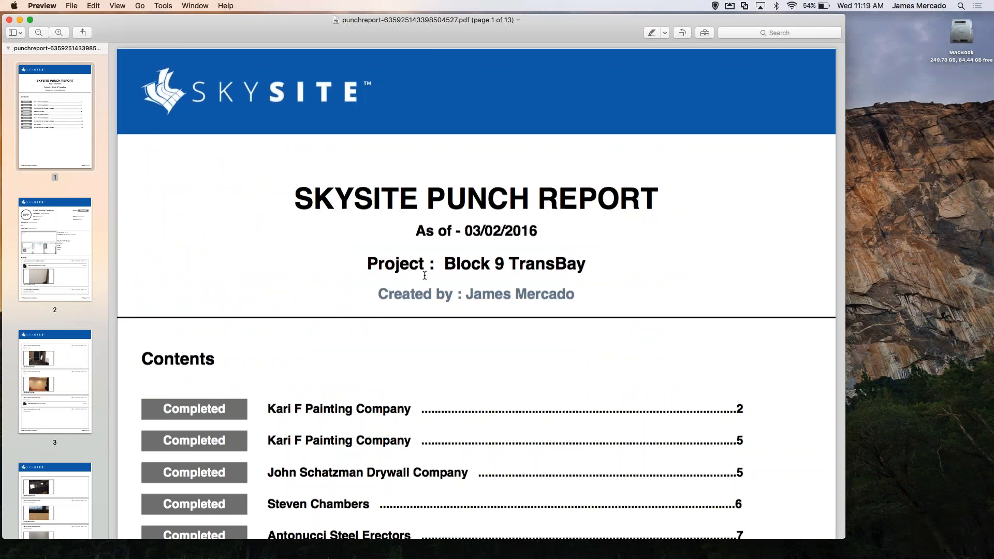
# Look over the contents page of the Block 9 TransBay punch report PDF
pyautogui.scroll(-10, 425, 276)
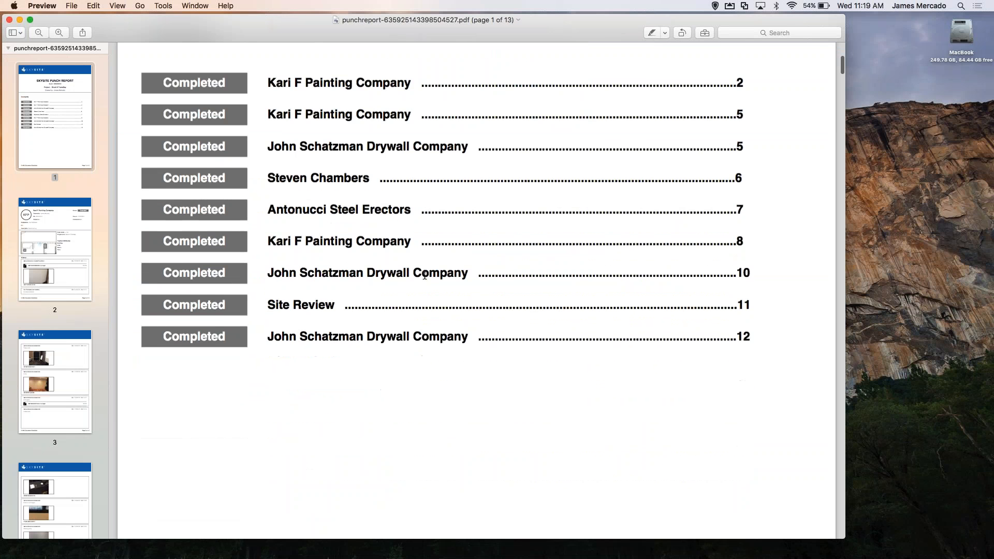
pyautogui.scroll(-3, 425, 275)
pyautogui.scroll(-2, 425, 276)
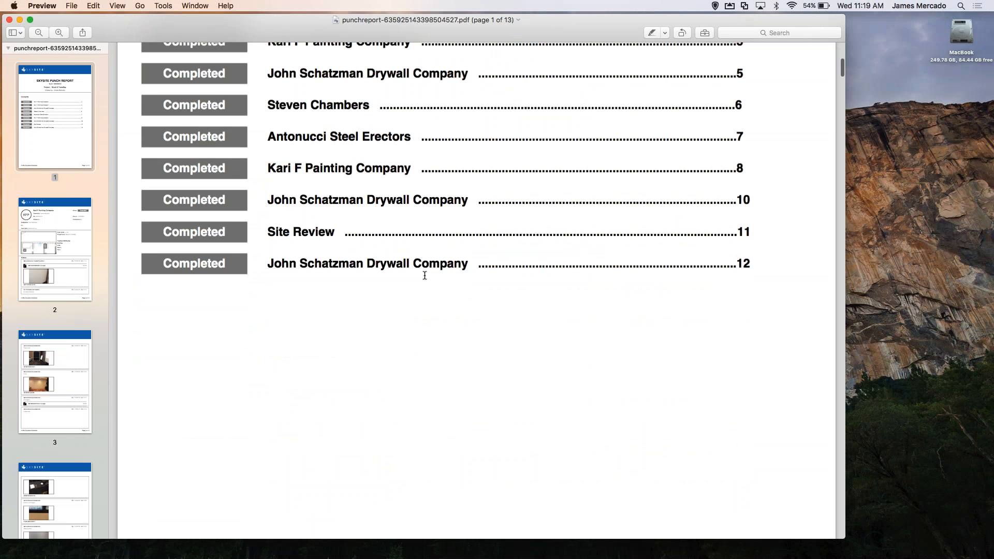
pyautogui.scroll(3, 424, 275)
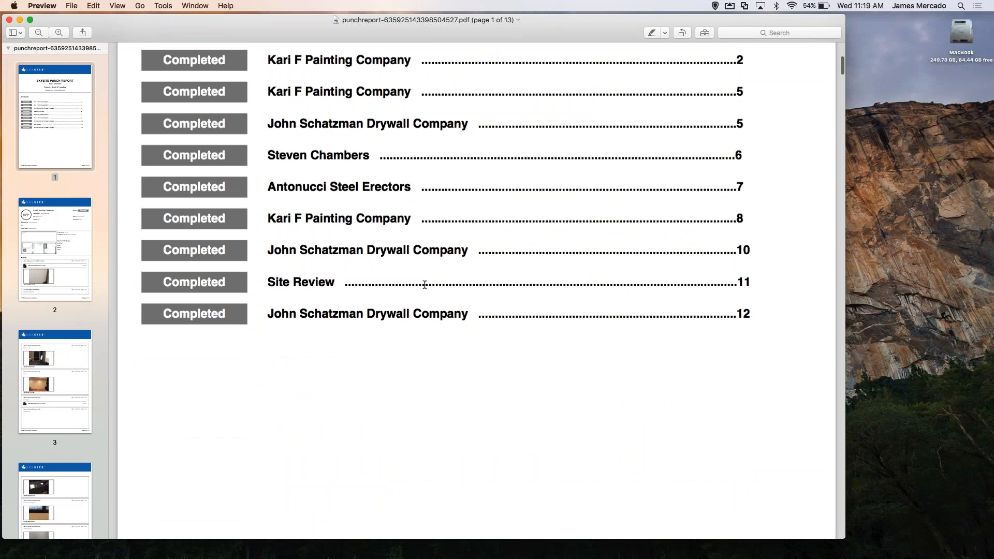
# Examine the first punch in the report, including its sheet location, attachments, photos and comment history, and close the PDF
pyautogui.scroll(-20, 418, 277)
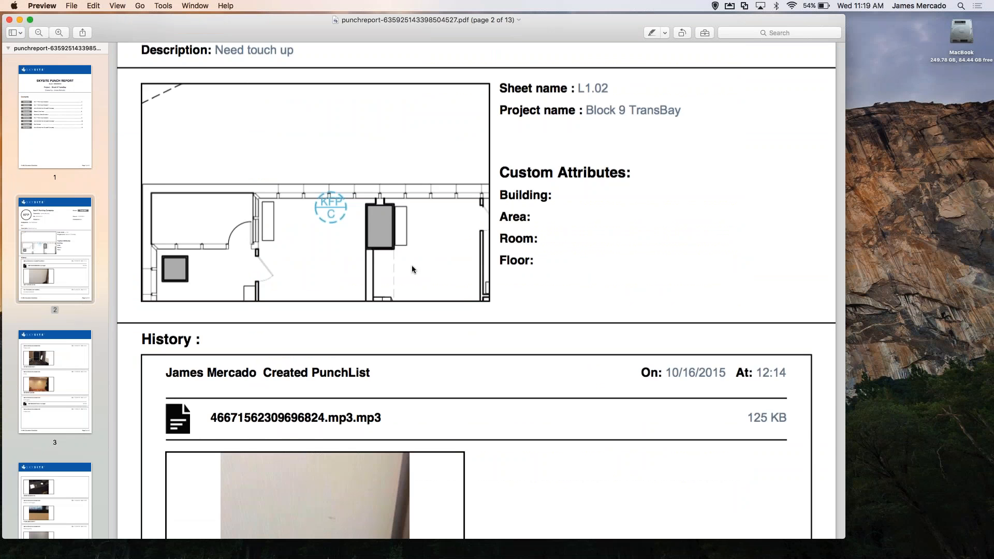
pyautogui.scroll(-15, 413, 269)
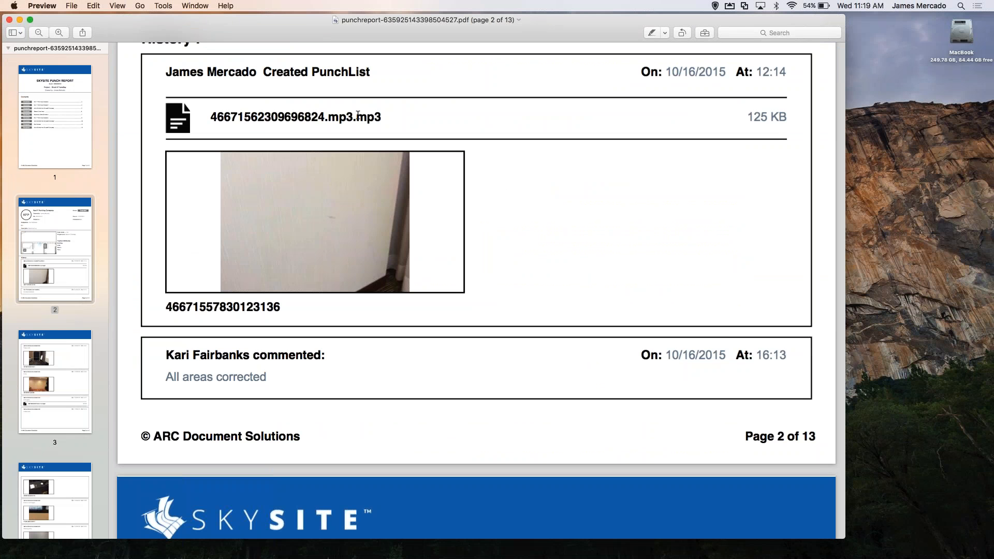
pyautogui.moveTo(358, 115); pyautogui.dragTo(197, 108)
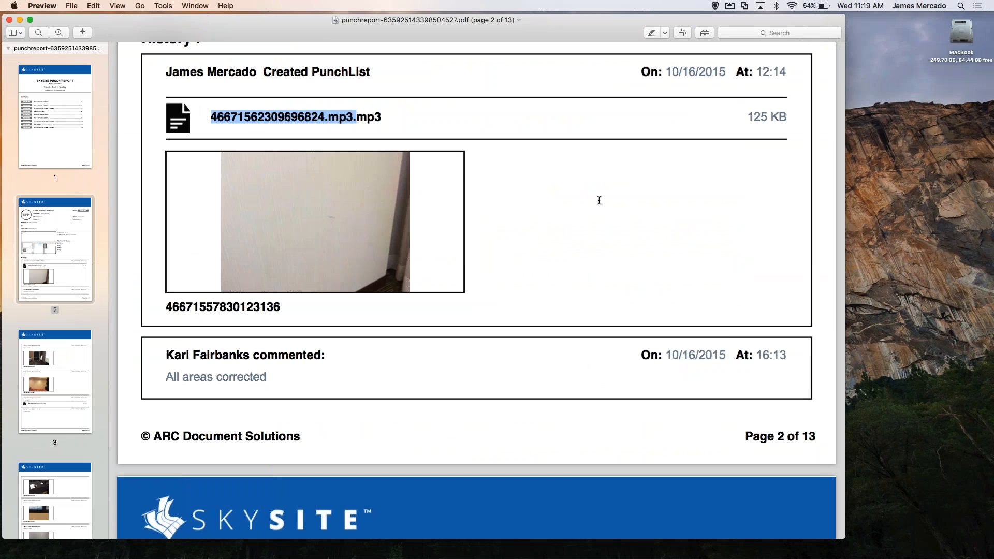
pyautogui.click(599, 200)
pyautogui.scroll(-1, 598, 200)
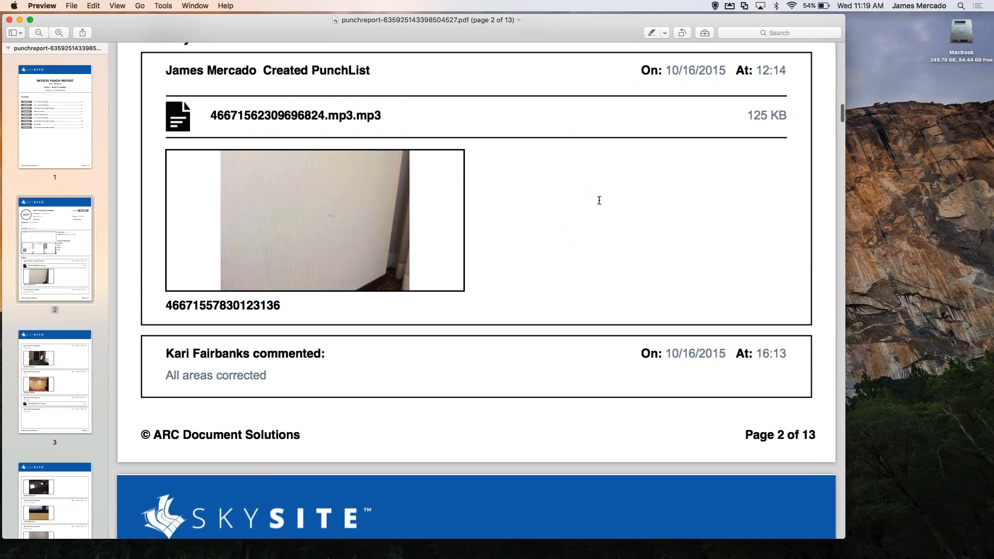
pyautogui.scroll(-9, 599, 201)
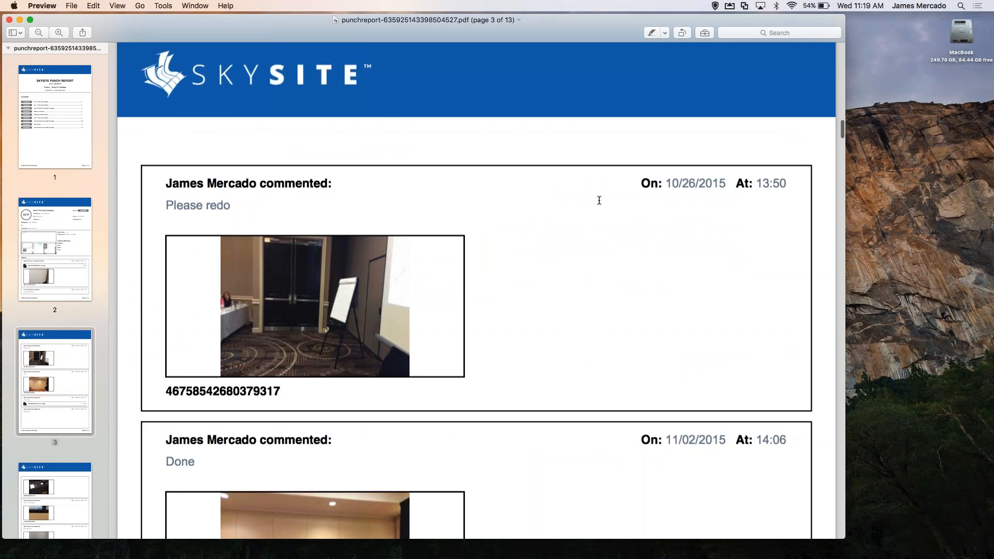
pyautogui.scroll(-6, 599, 200)
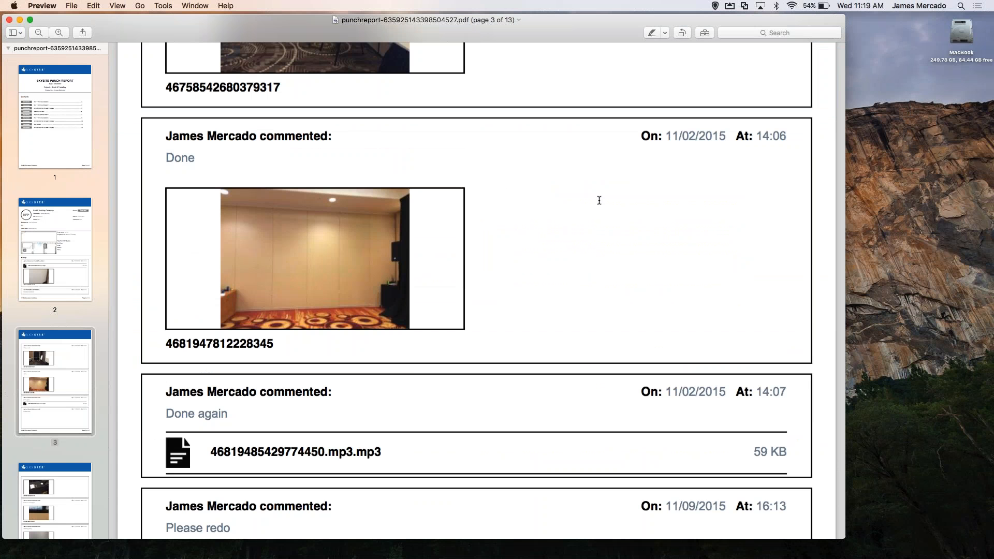
pyautogui.scroll(2, 599, 200)
pyautogui.scroll(-6, 598, 201)
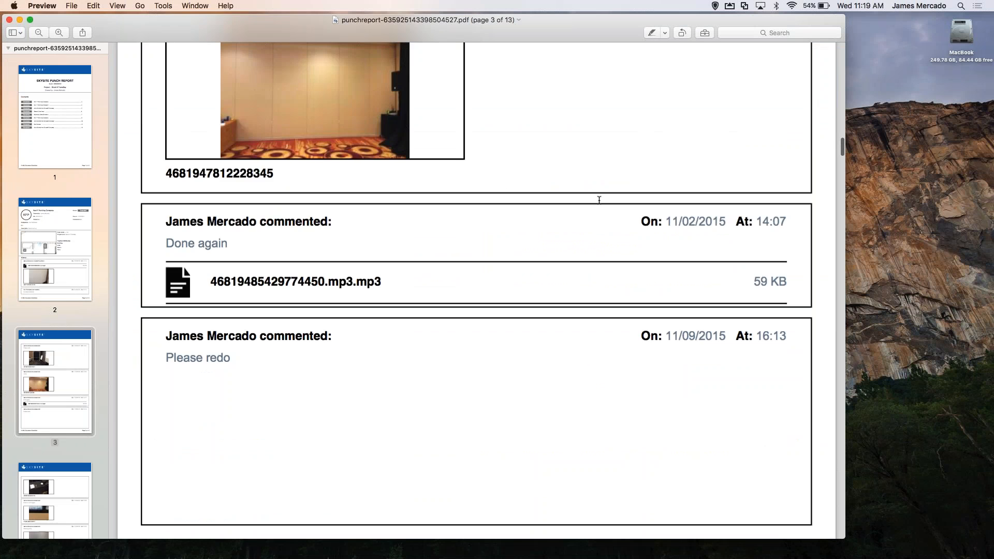
pyautogui.scroll(-10, 599, 200)
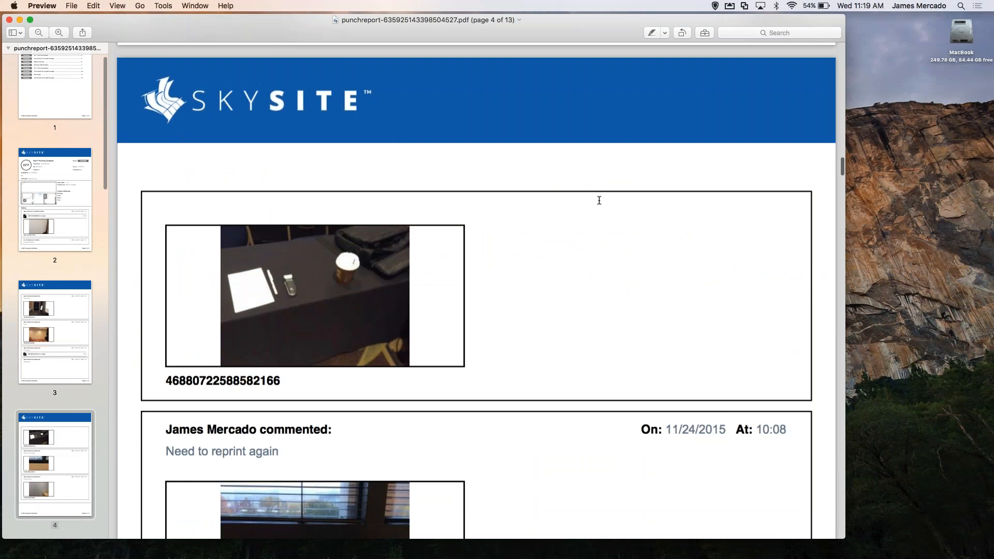
pyautogui.scroll(-4, 599, 201)
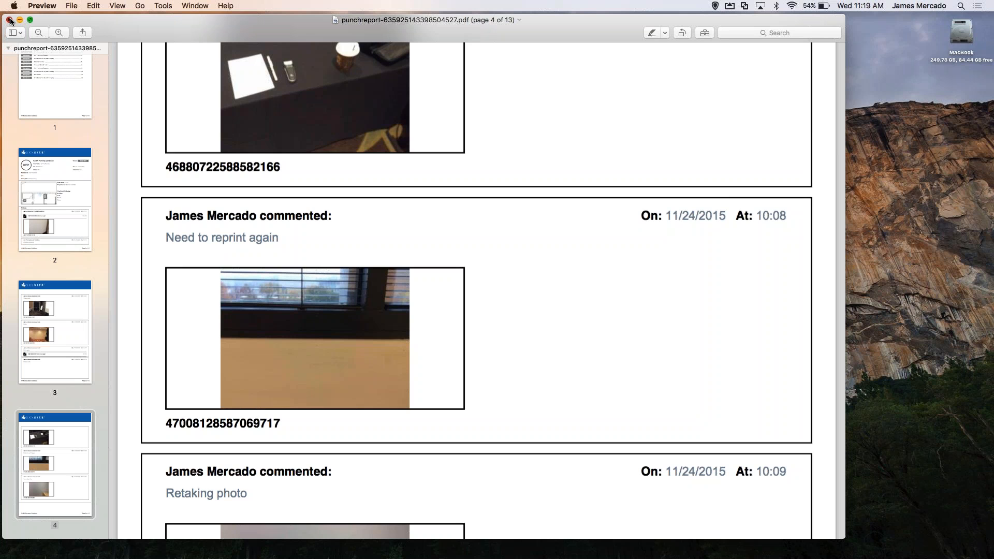
pyautogui.click(10, 21)
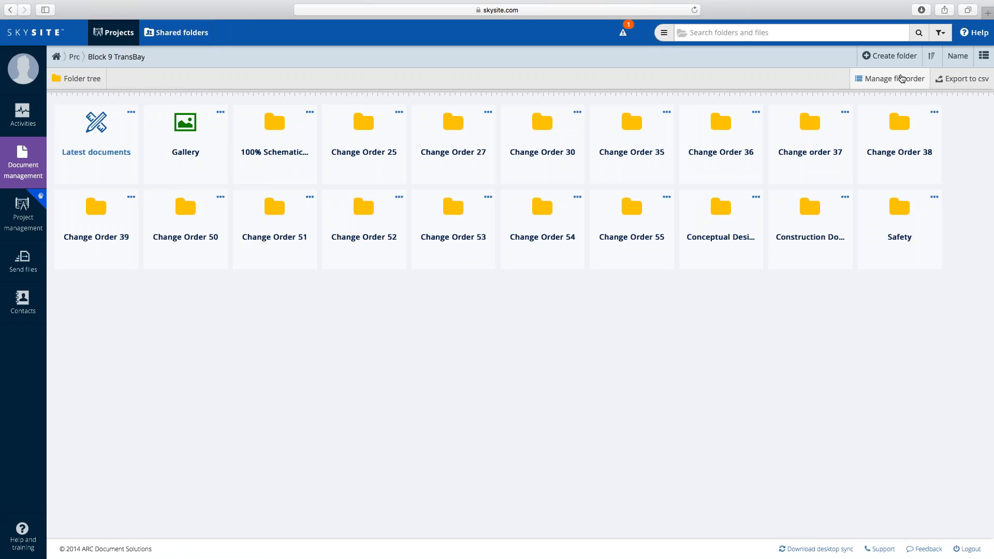
# Try moving the COVER sheet down to position 7 in the project's file order, and discard the reordering
pyautogui.click(901, 78)
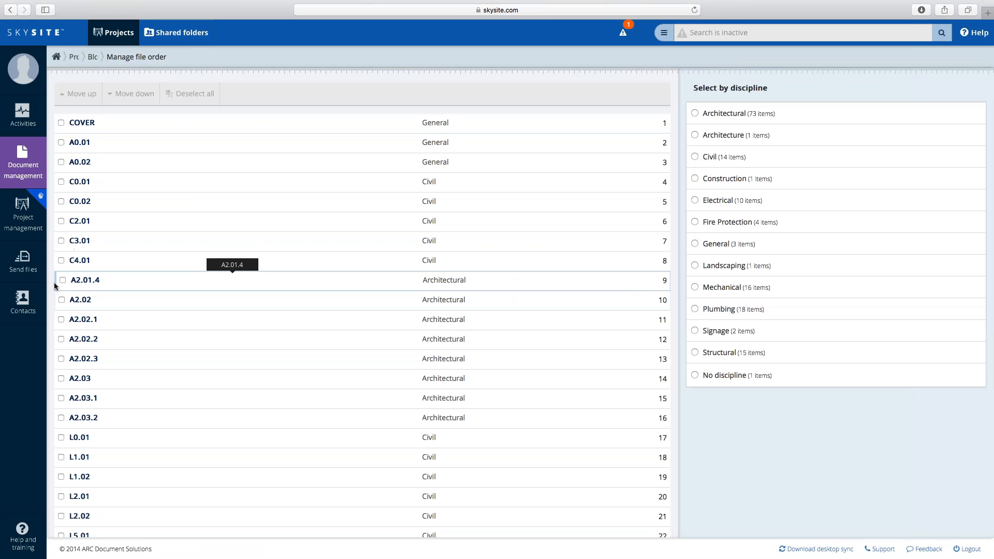
pyautogui.click(62, 124)
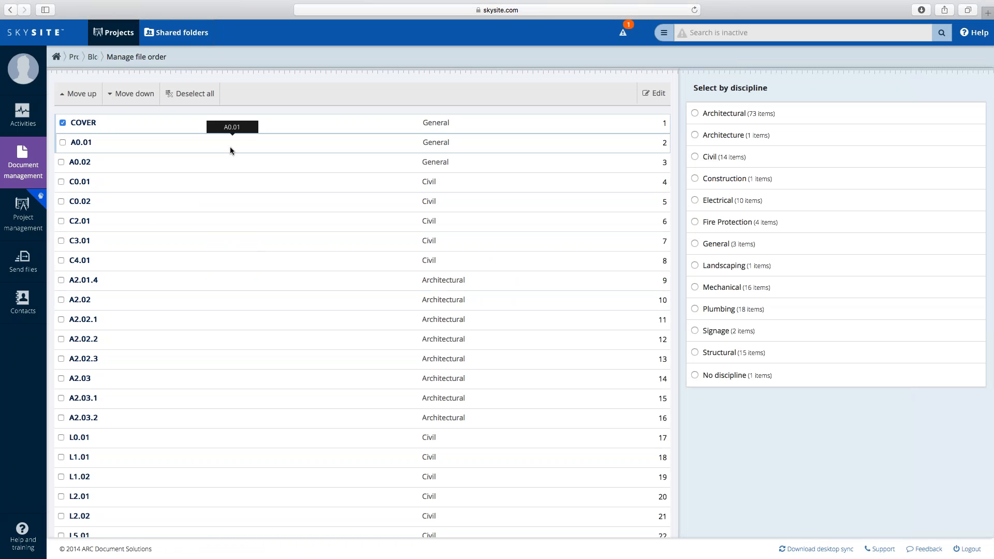
pyautogui.click(145, 97)
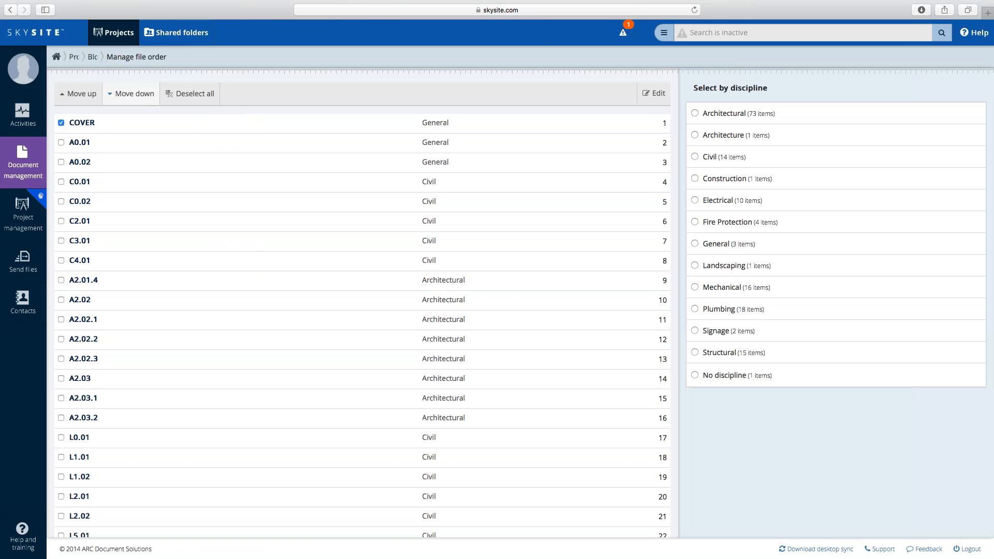
pyautogui.click(145, 97)
pyautogui.click(145, 97)
pyautogui.click(145, 97)
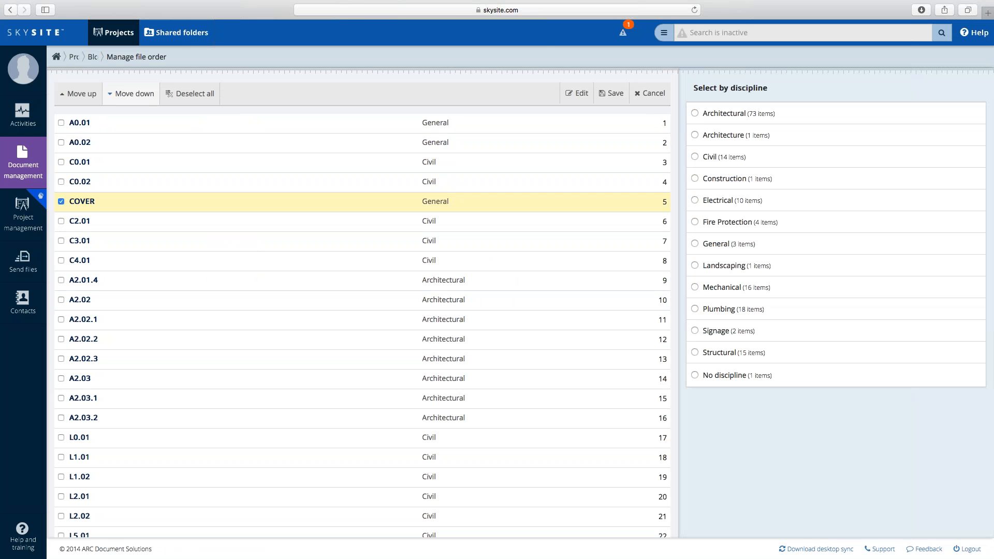
pyautogui.click(145, 97)
pyautogui.click(145, 97)
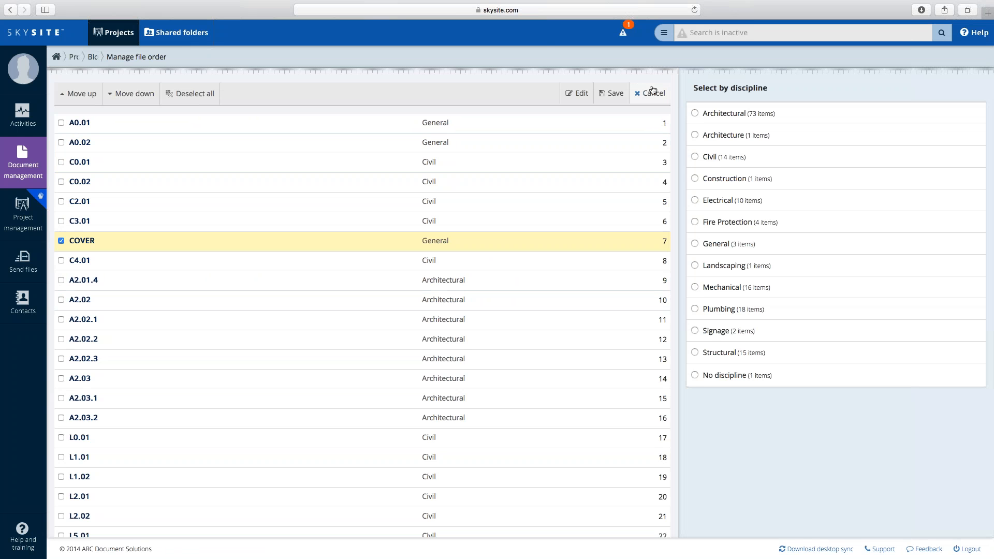
pyautogui.click(653, 92)
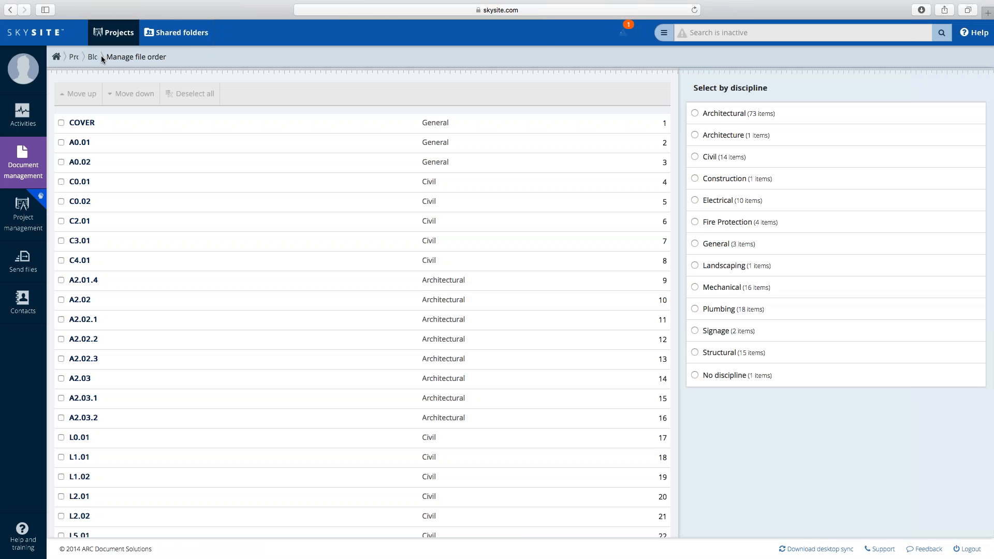
# Select sheets A2.02, A2.01.4 and C4.01 among the project's latest documents, view the Send link form for them, and close it unsent
pyautogui.click(93, 59)
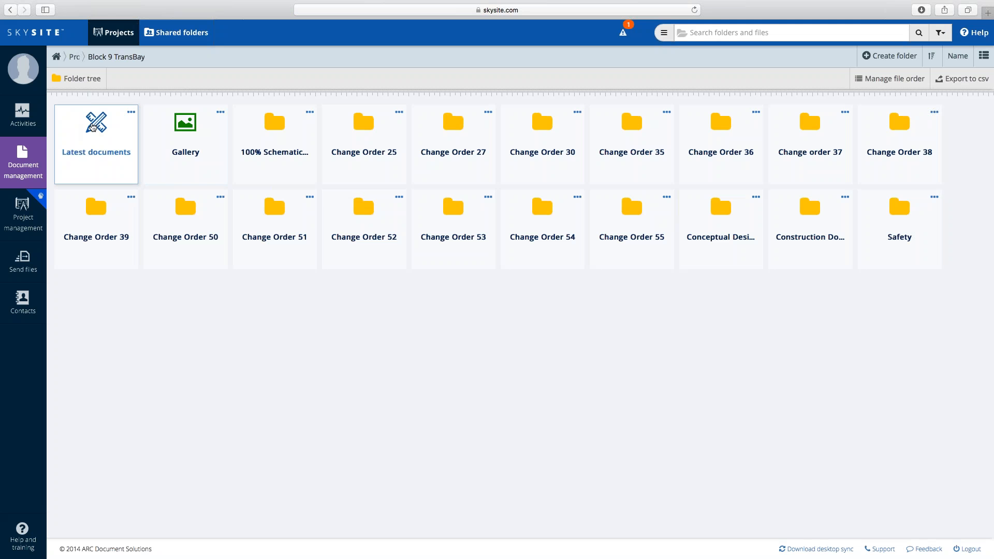
pyautogui.click(92, 124)
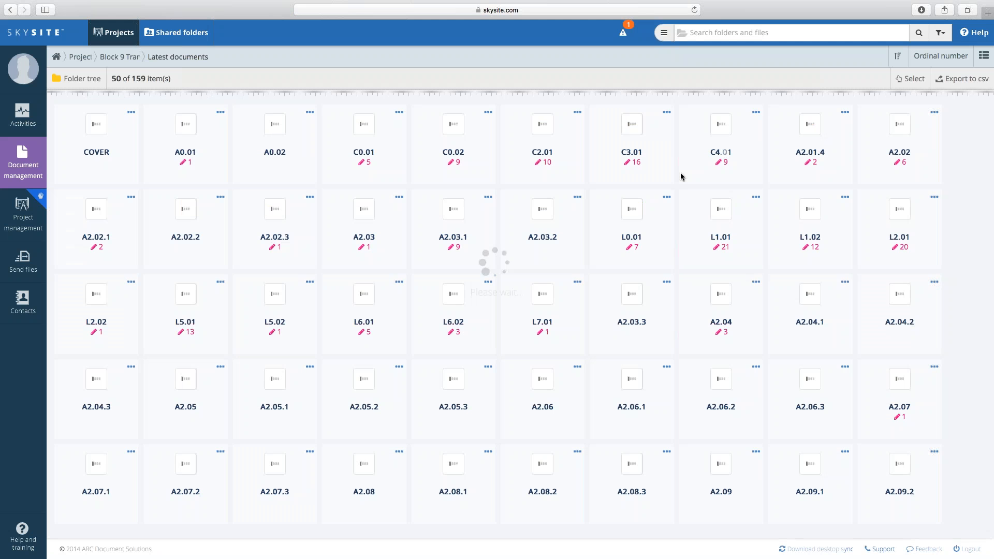
pyautogui.click(913, 79)
pyautogui.click(900, 135)
pyautogui.click(797, 155)
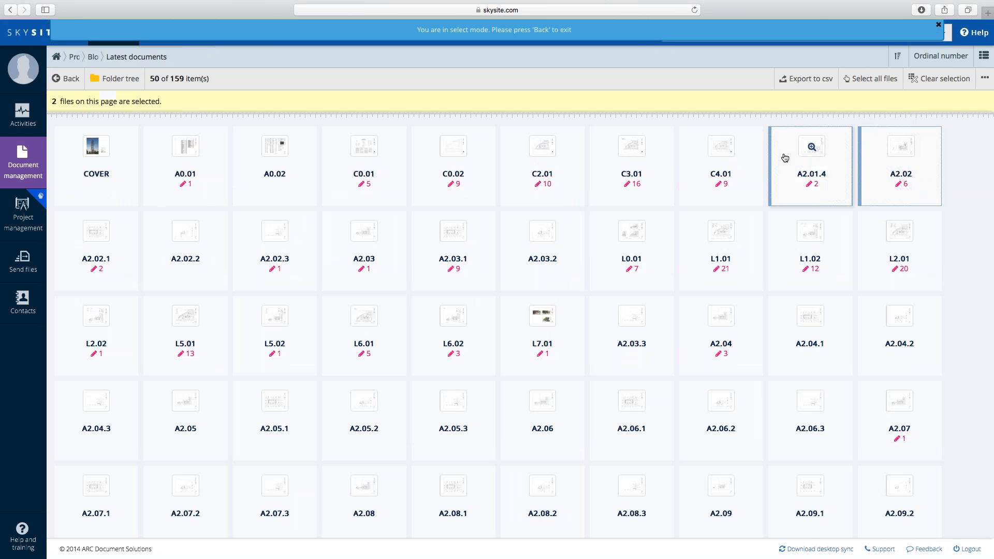
pyautogui.click(740, 161)
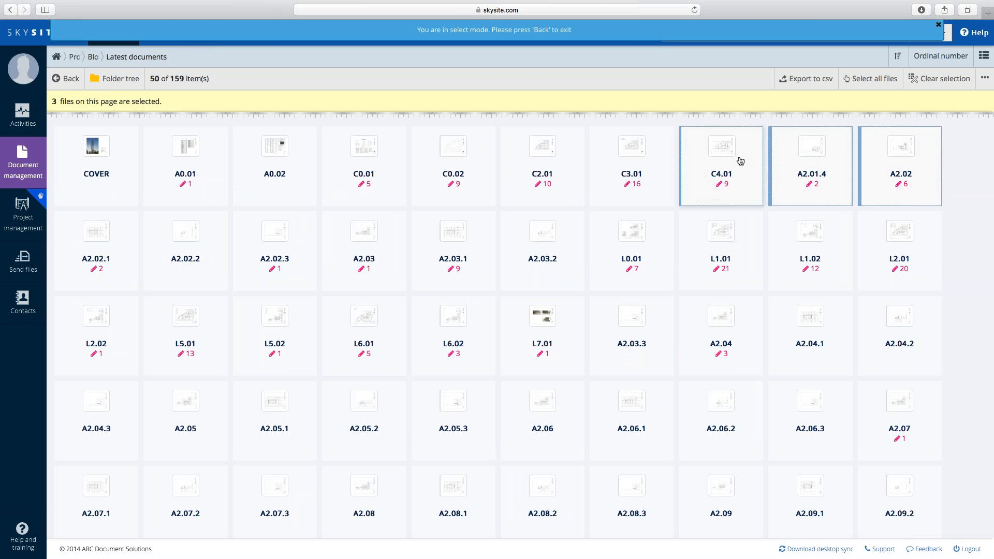
pyautogui.click(989, 80)
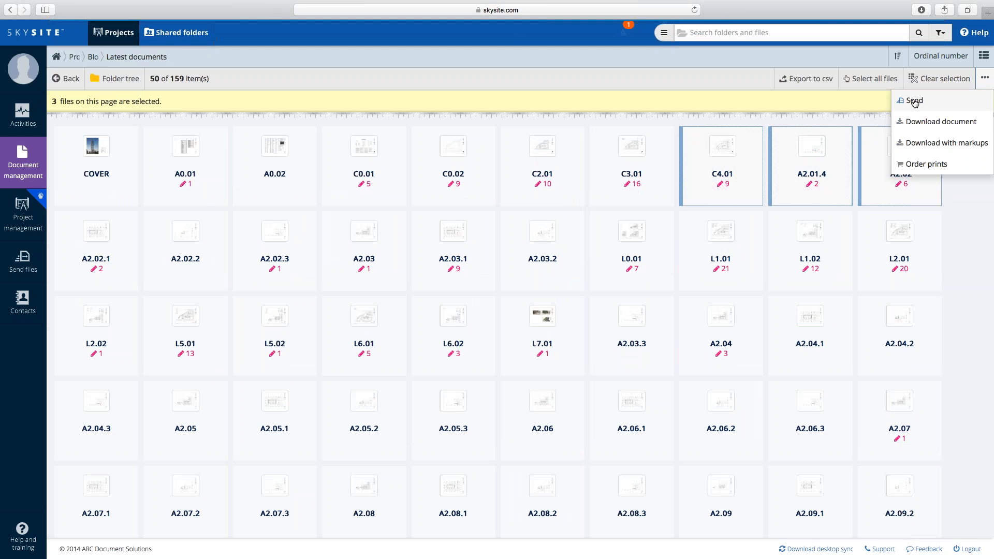
pyautogui.click(915, 101)
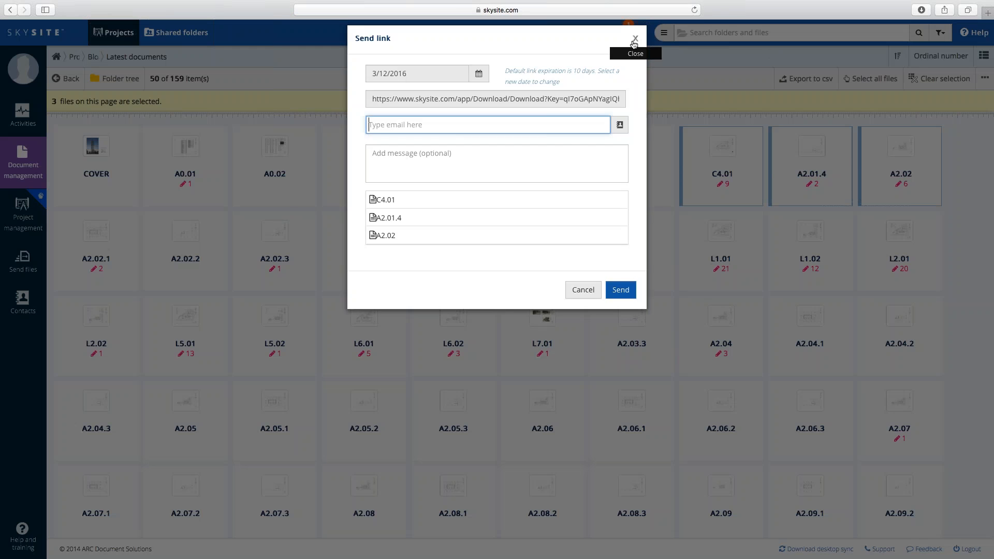
pyautogui.click(634, 39)
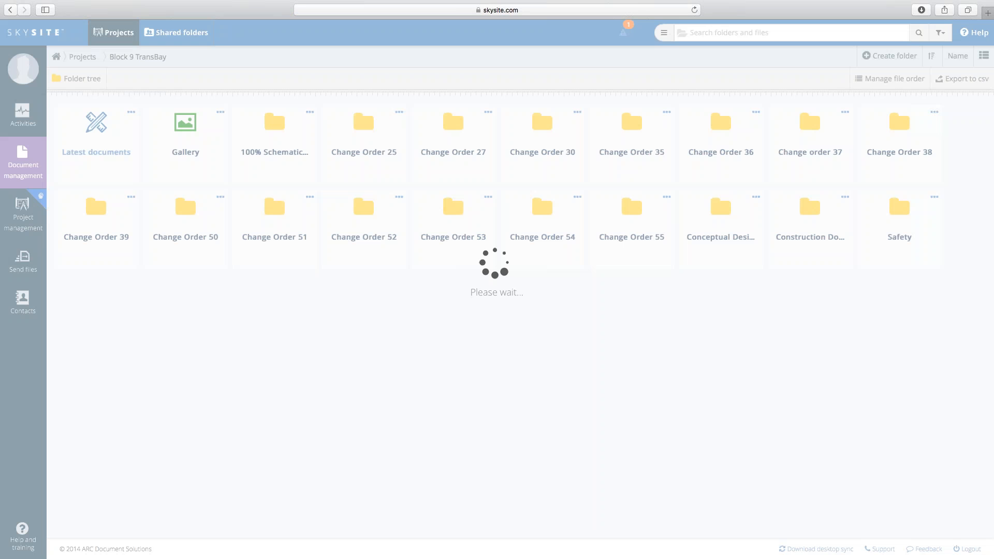
# View the Send link form for the 100% Schematic Design folder and close it without sending
pyautogui.click(309, 112)
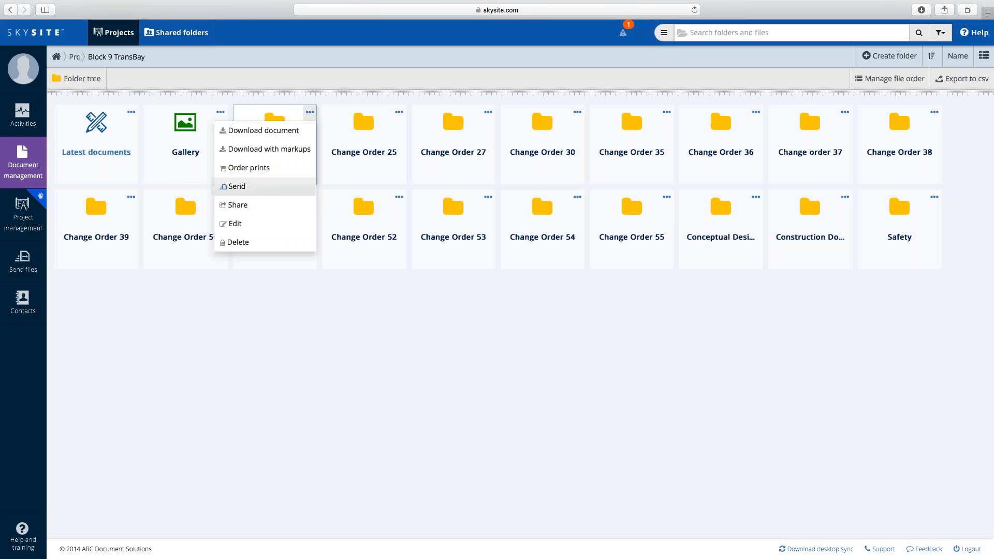
pyautogui.click(237, 187)
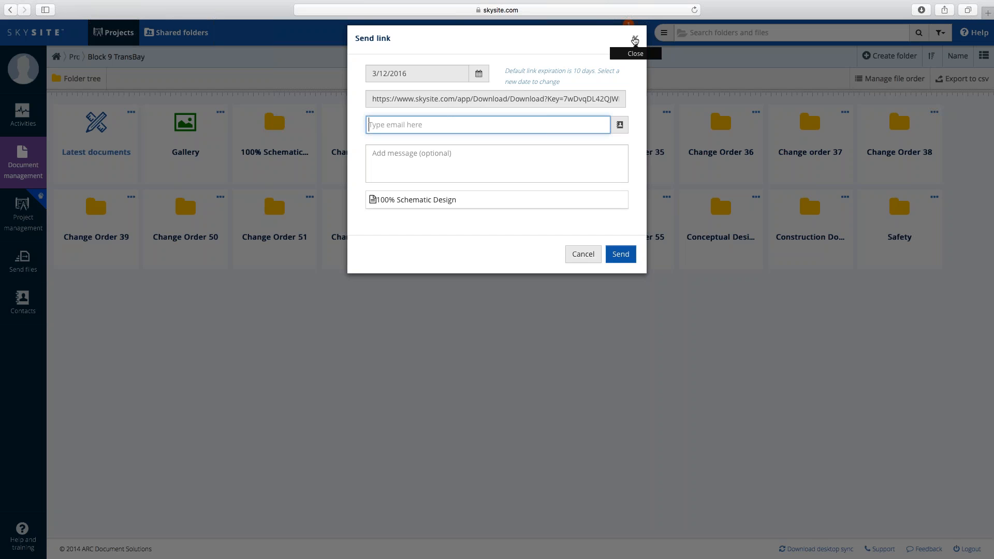
pyautogui.click(634, 40)
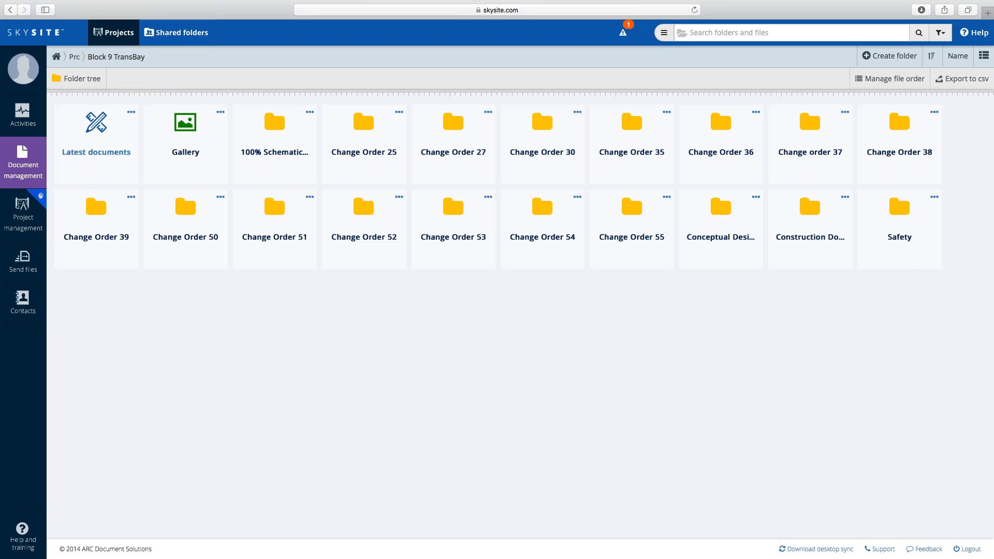
# Try the "View, edit & publish – Own documents" permission in the sharing options of the Block 9 TransBay project, and cancel the sharing
pyautogui.click(82, 58)
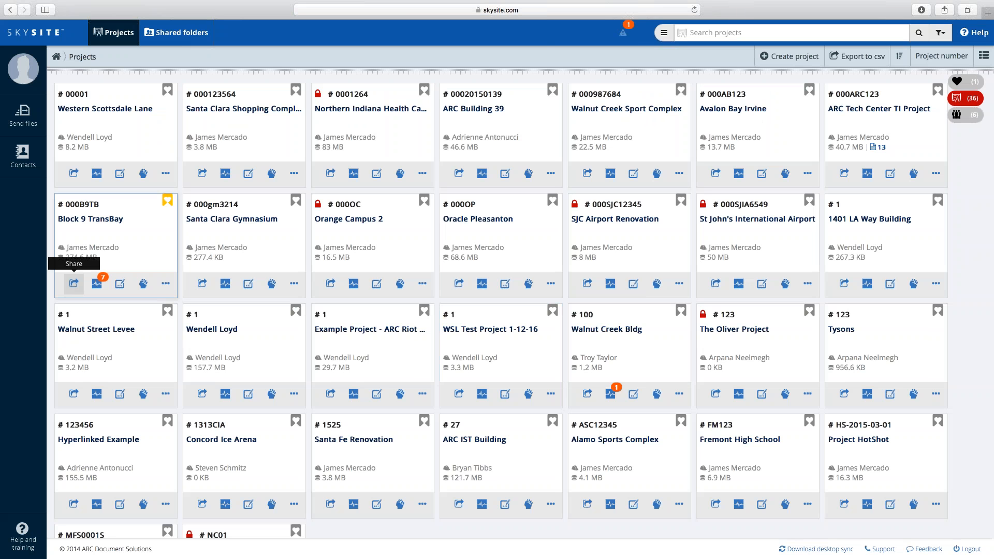
pyautogui.click(74, 283)
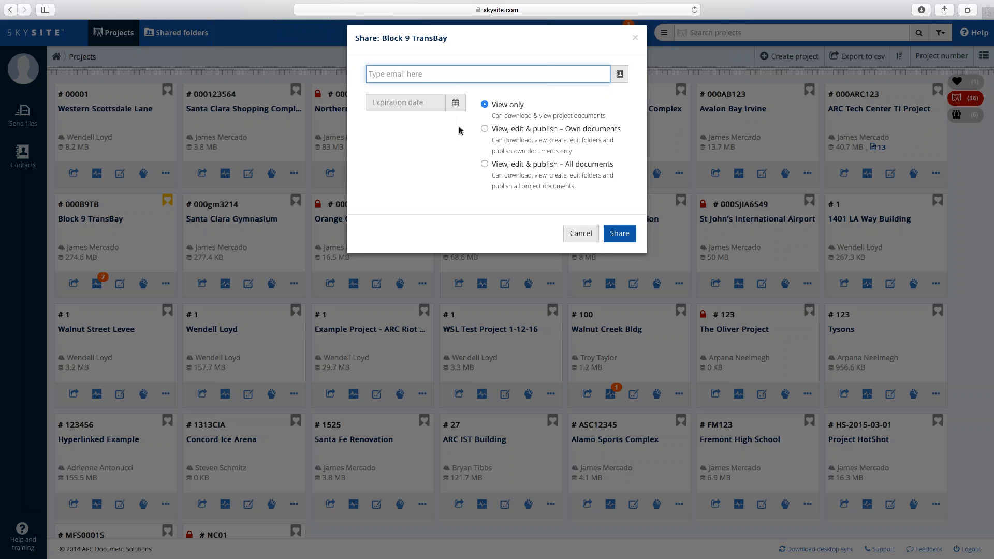
pyautogui.click(498, 133)
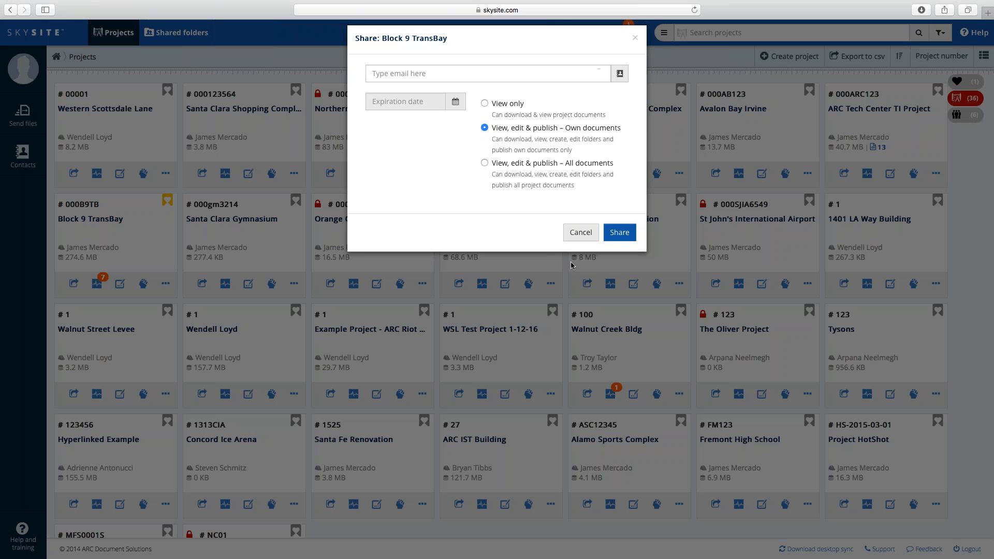
pyautogui.click(581, 233)
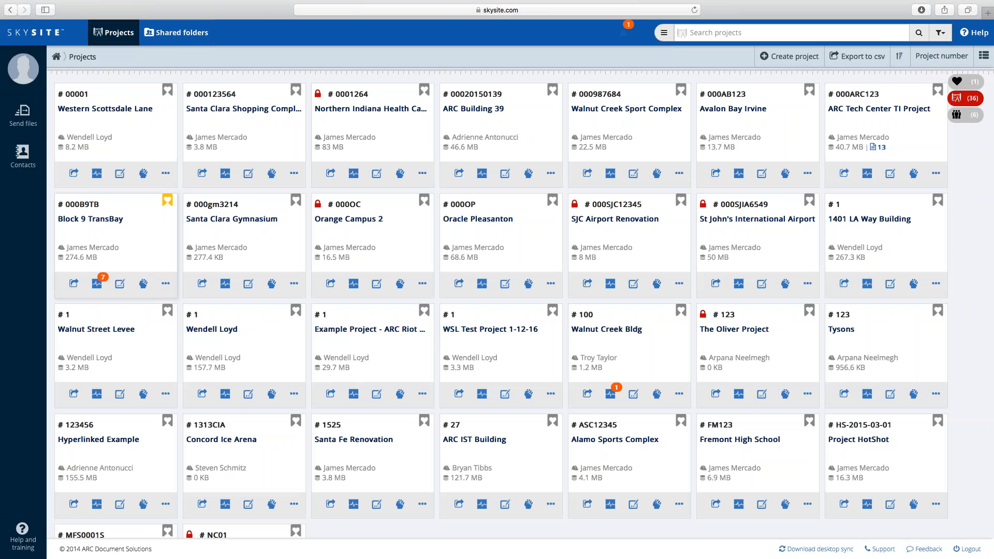
# Examine the Block 9 TransBay project's activity log and its summary of recent activities
pyautogui.click(99, 287)
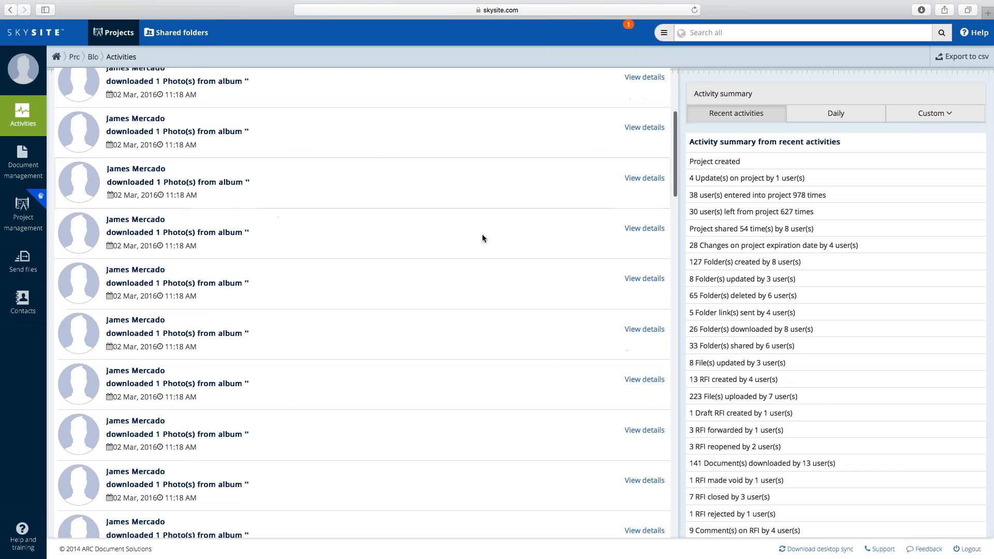
pyautogui.scroll(-7, 851, 192)
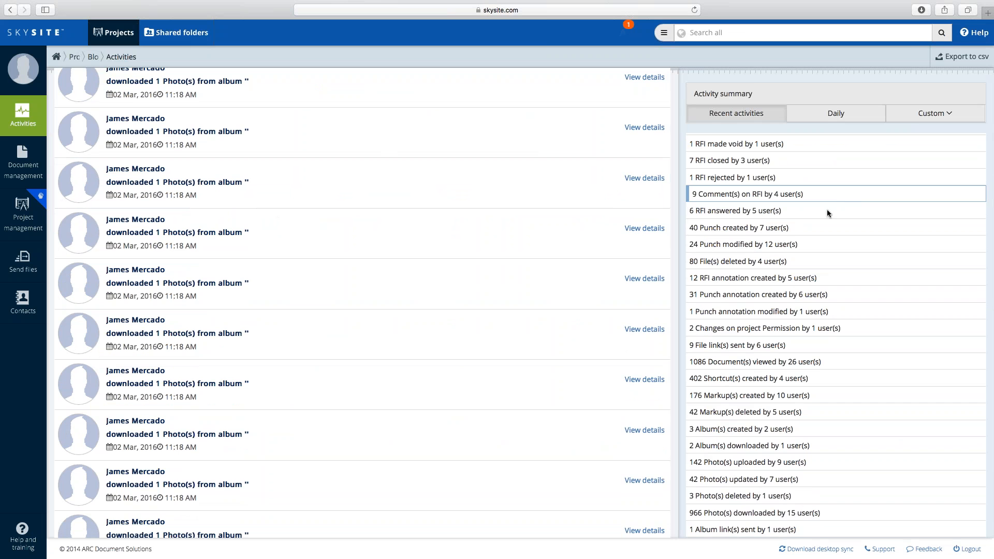
pyautogui.scroll(2, 784, 318)
pyautogui.scroll(6, 784, 318)
pyautogui.scroll(6, 784, 317)
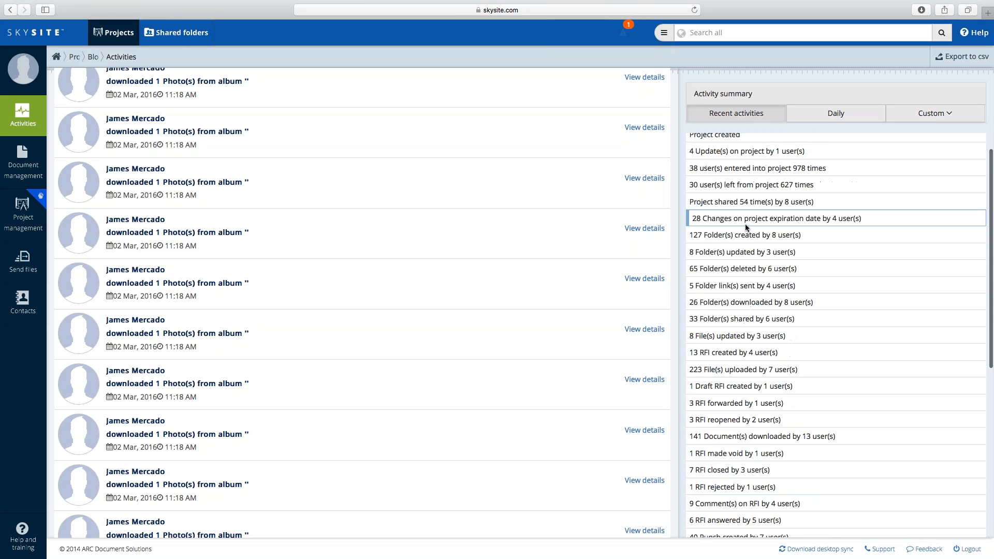
pyautogui.scroll(2, 744, 223)
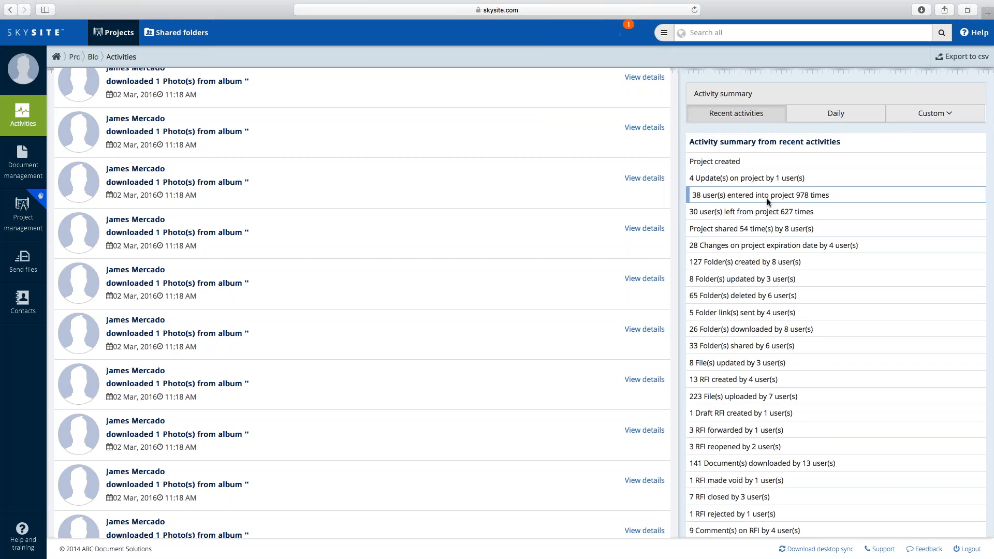
# Review the folder links sent in the project and view the details of the most recent one
pyautogui.click(745, 313)
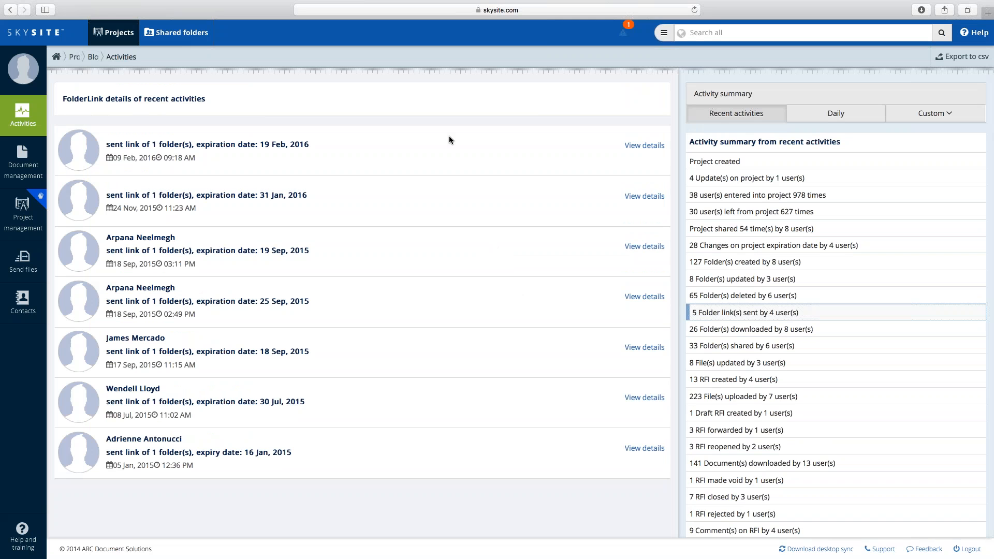
pyautogui.click(613, 175)
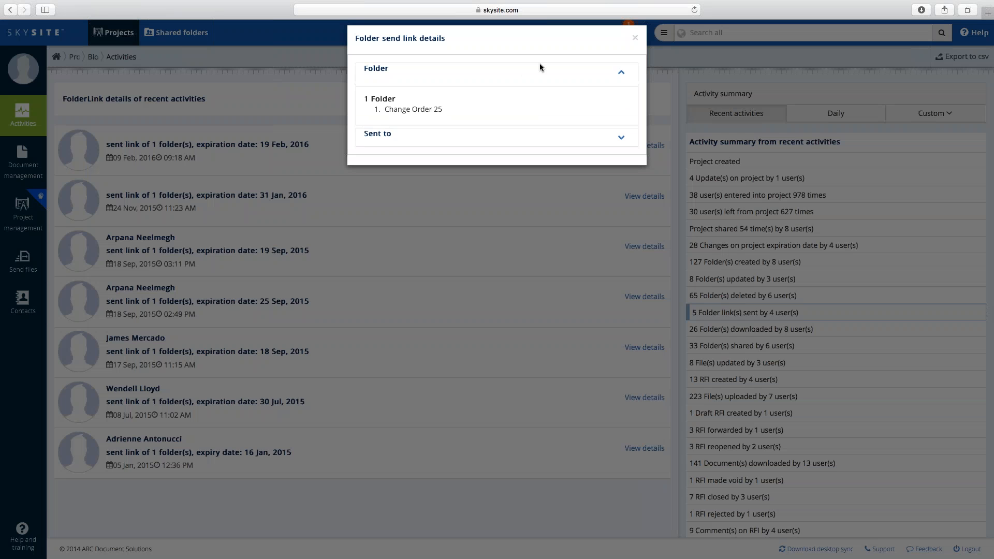
pyautogui.click(636, 36)
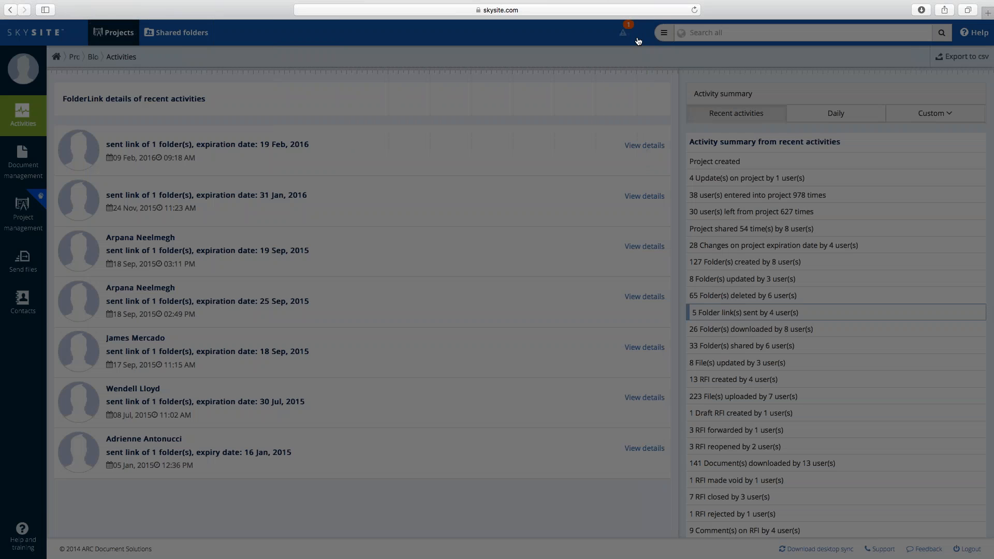
pyautogui.scroll(-5, 820, 277)
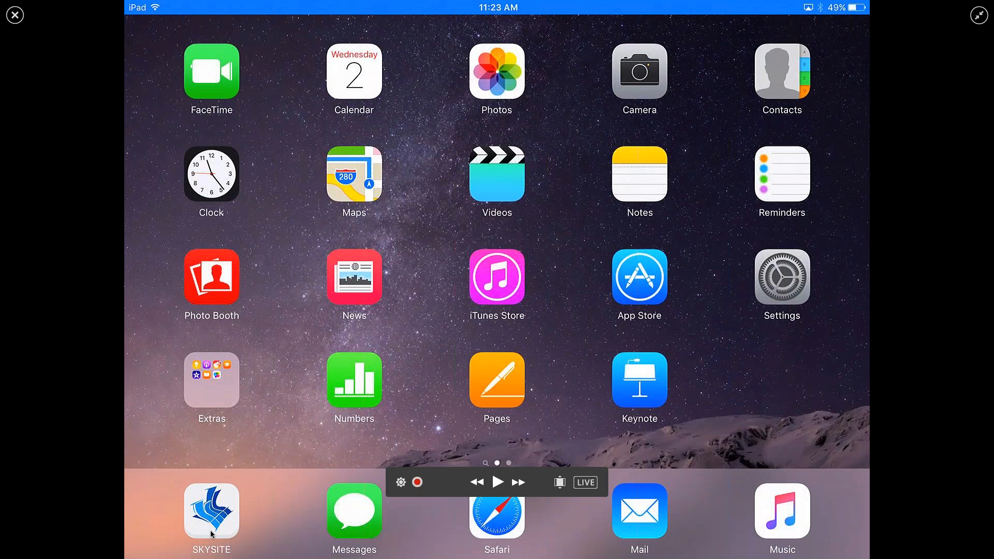
# Launch SKYSITE on the iPad, move the cloud project Metropolis - R1 to the iPad, and choose Thumbnails as its sync option
pyautogui.click(210, 530)
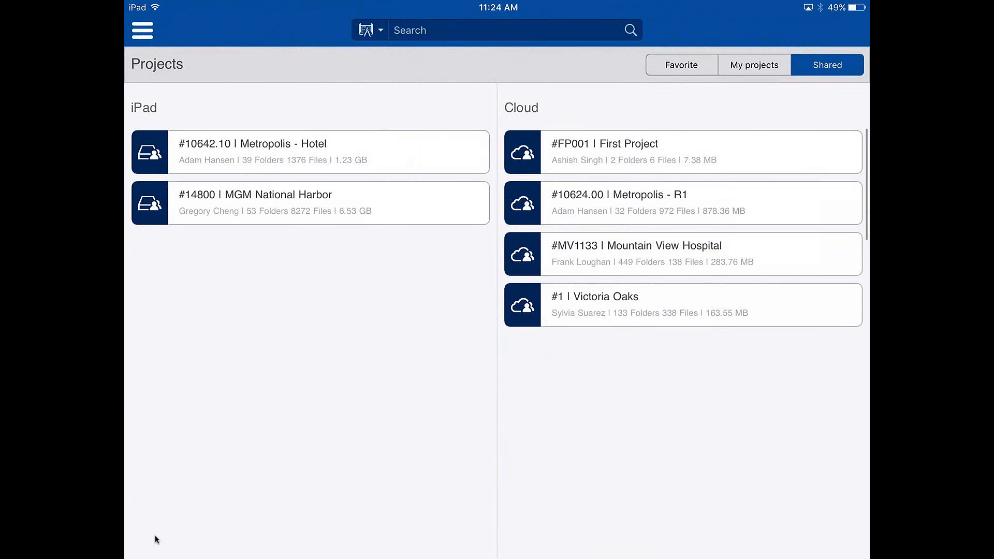
pyautogui.moveTo(673, 203); pyautogui.dragTo(284, 267)
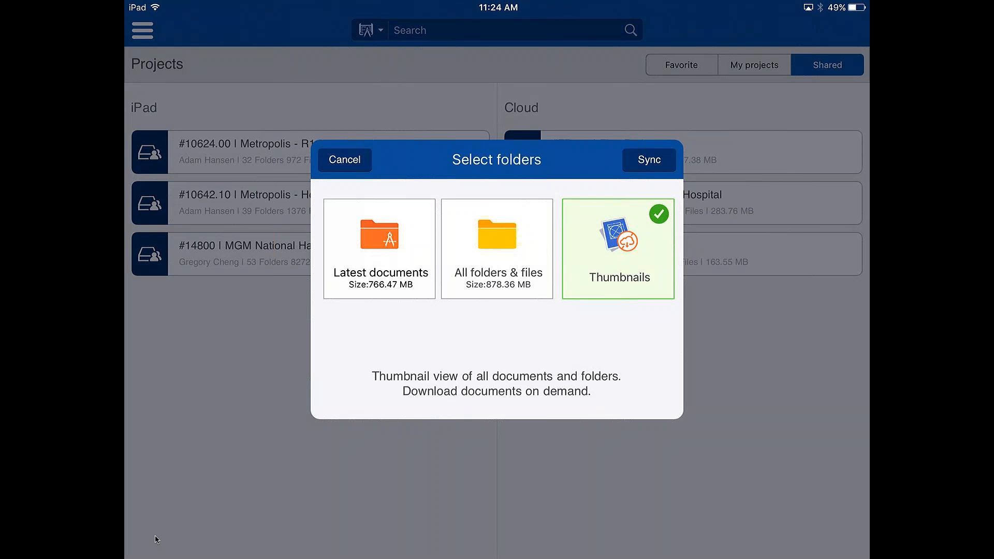
pyautogui.click(496, 243)
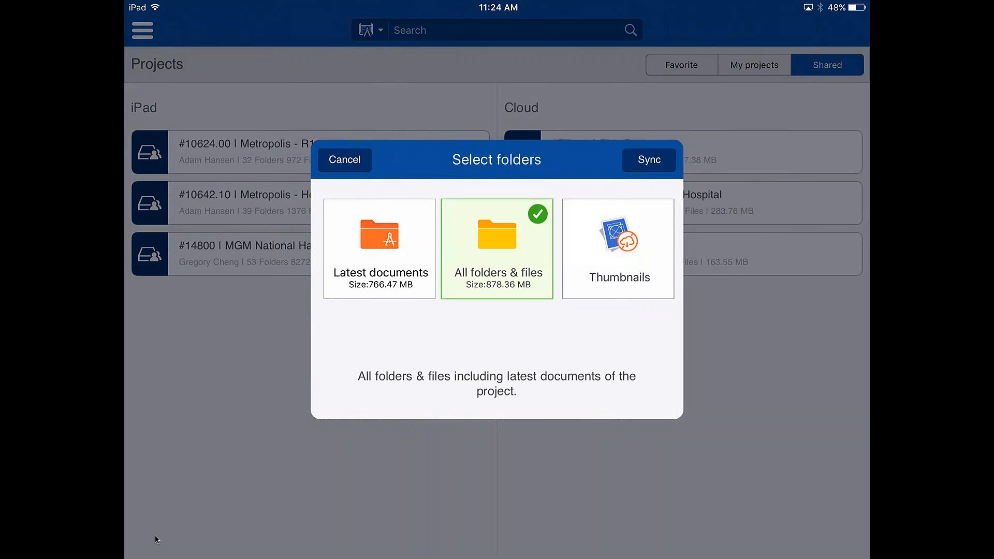
pyautogui.click(379, 244)
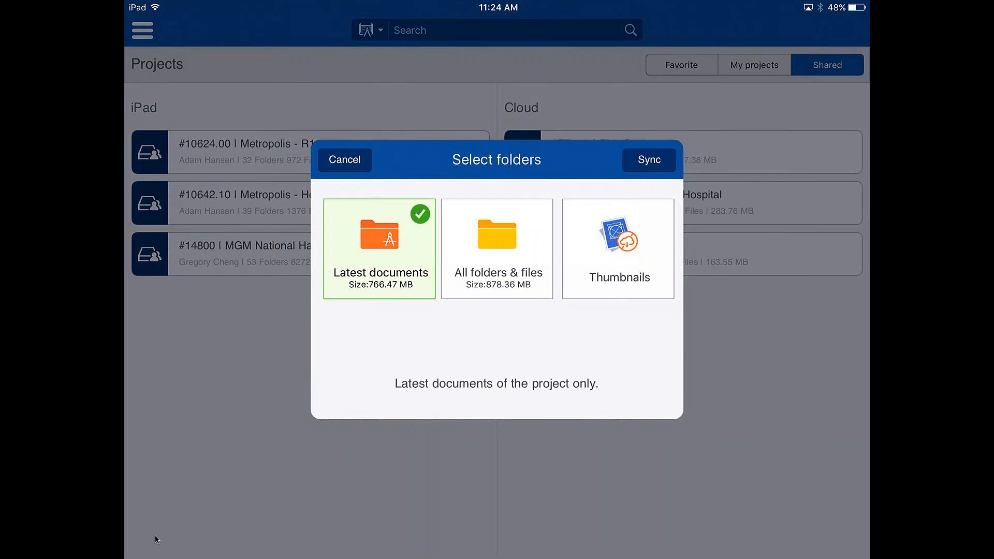
pyautogui.click(618, 249)
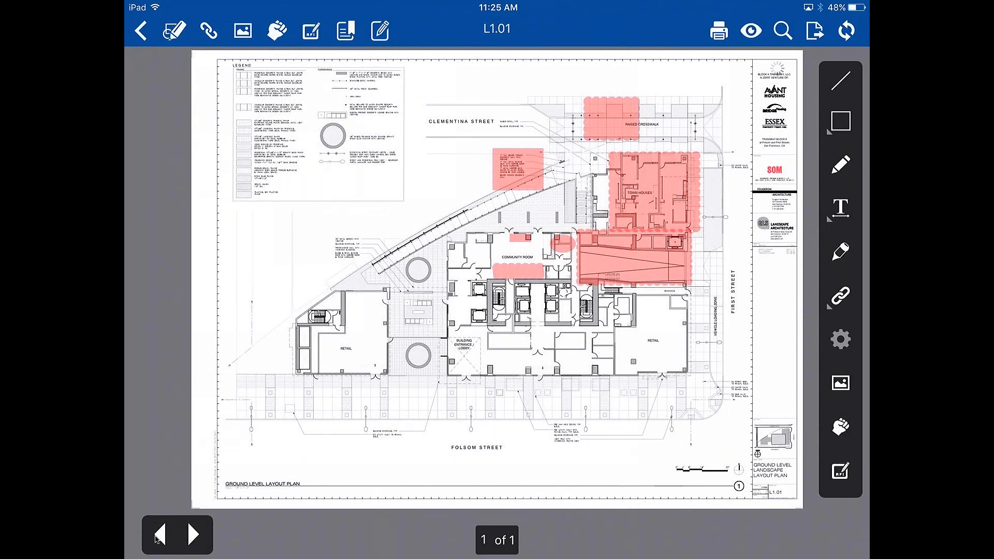
# Add a photo markup to sheet L1.01 beside the community room and set the photo's description attribute to "tv stand"
pyautogui.scroll(5, 456, 259)
pyautogui.click(841, 383)
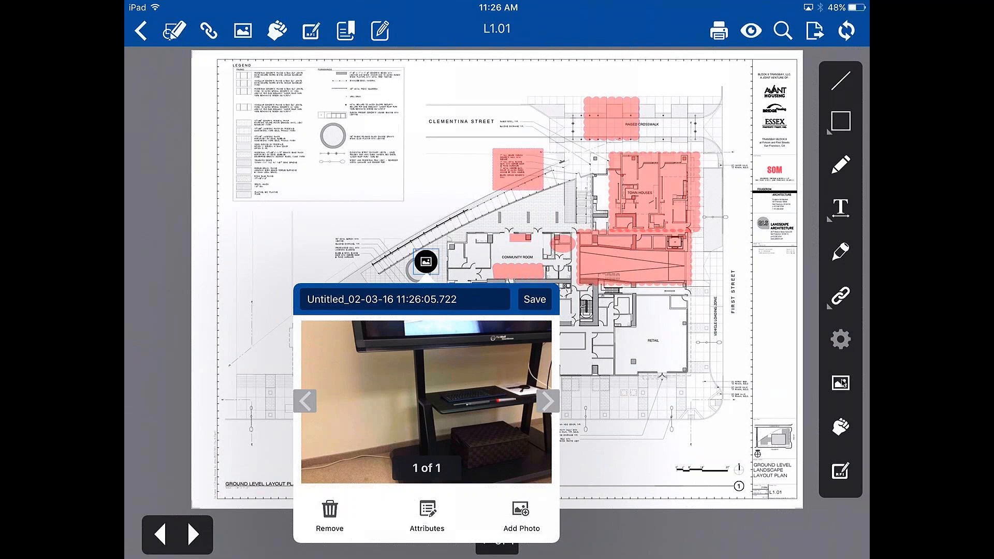
pyautogui.click(427, 510)
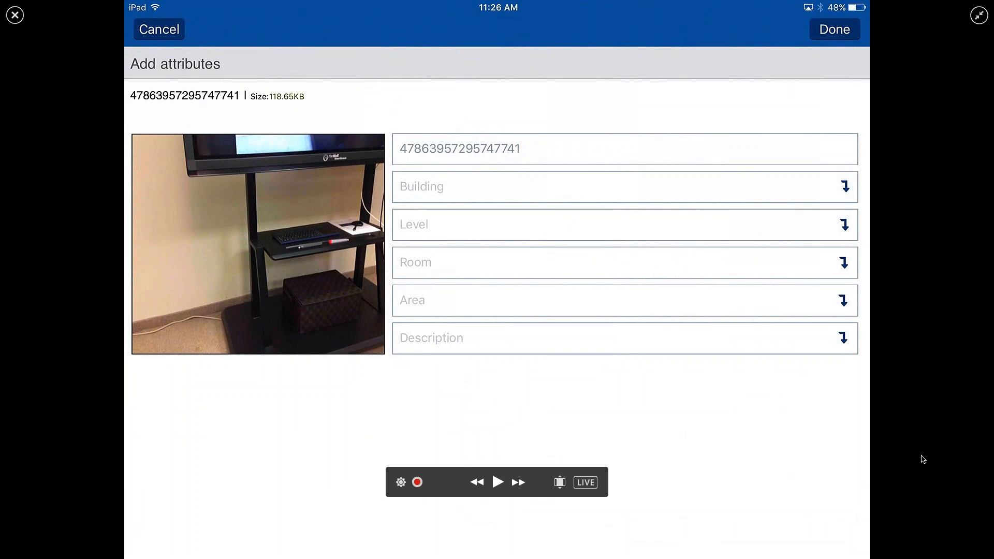
pyautogui.click(517, 338)
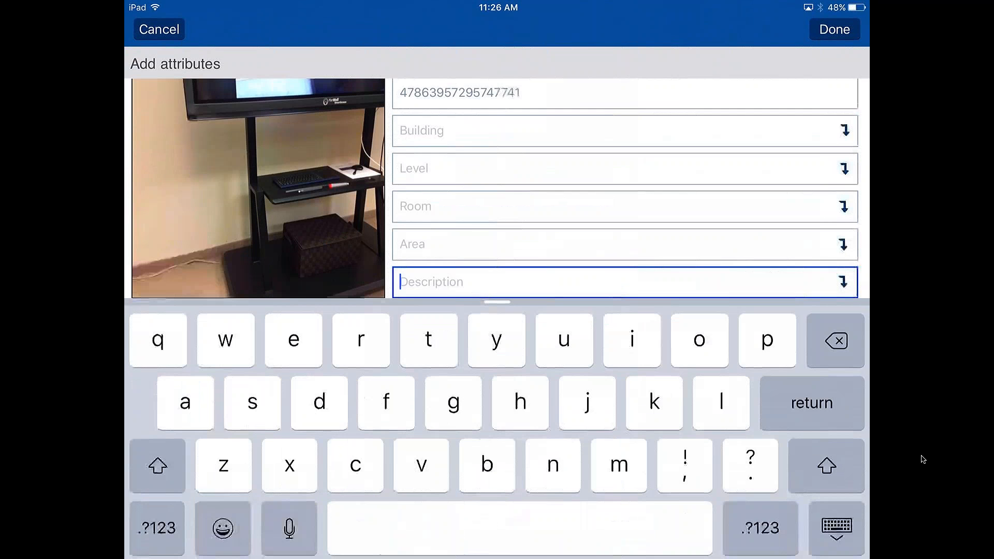
pyautogui.write('tv ')
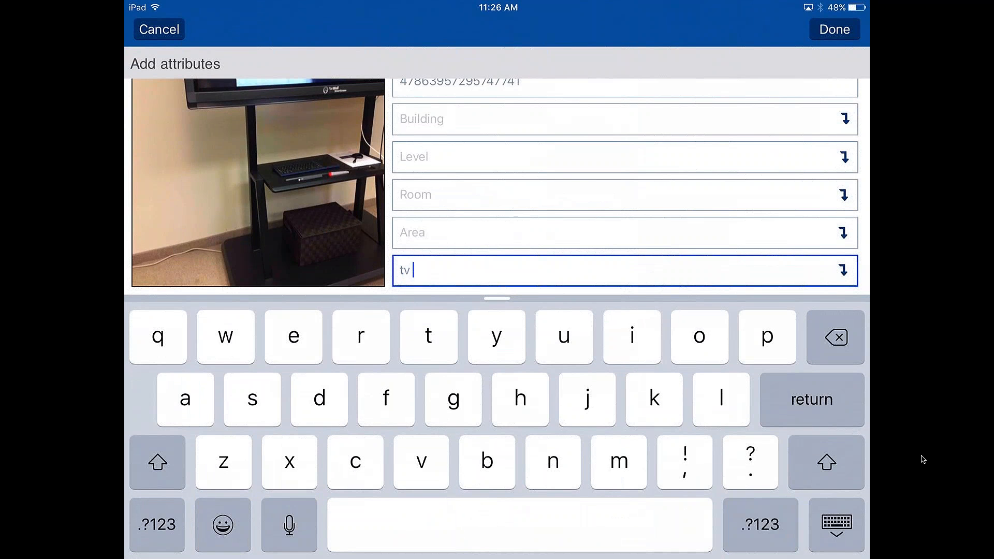
pyautogui.write('stand')
pyautogui.press('Return')
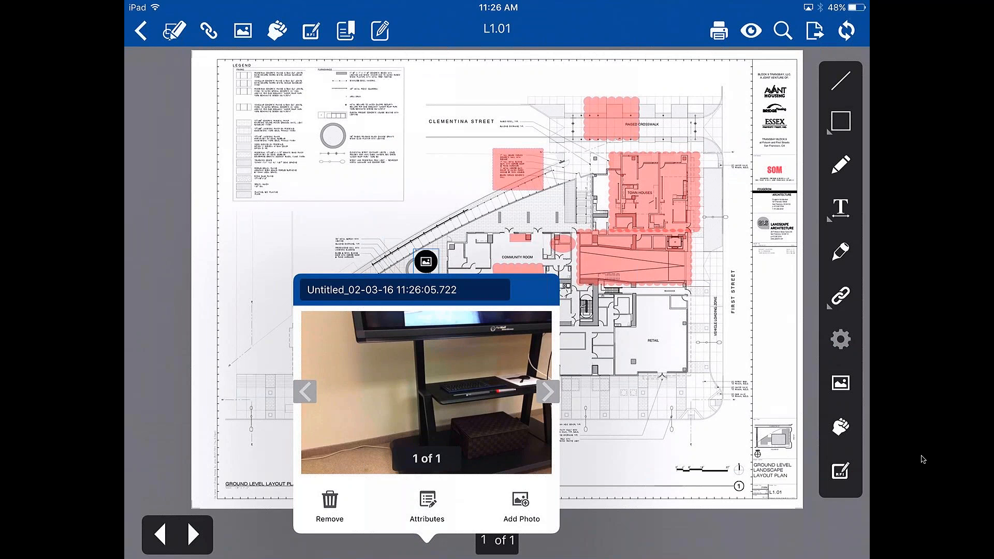
# Examine the fields for adding a new punch on sheet L1.01, and open the sheet's print options
pyautogui.moveTo(839, 464)
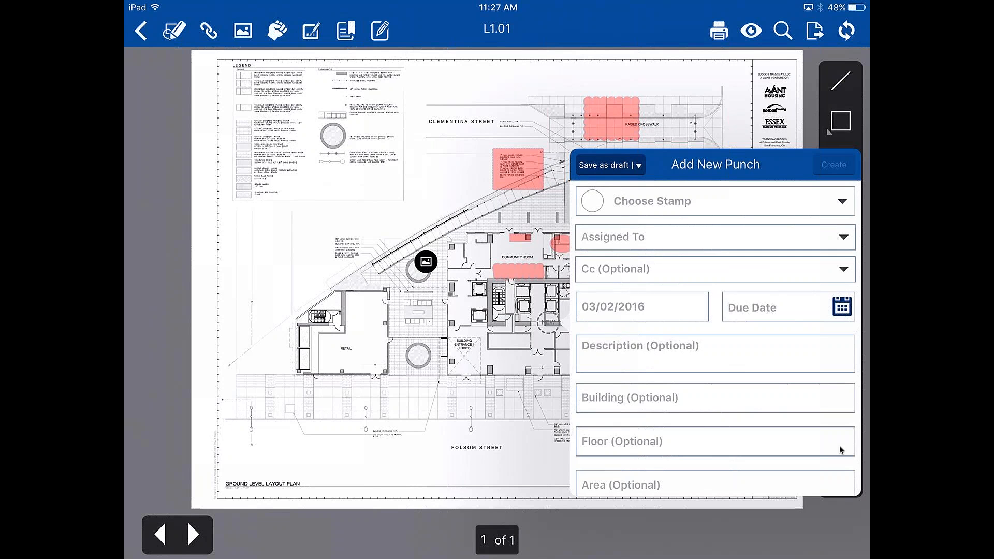
pyautogui.scroll(-3, 839, 445)
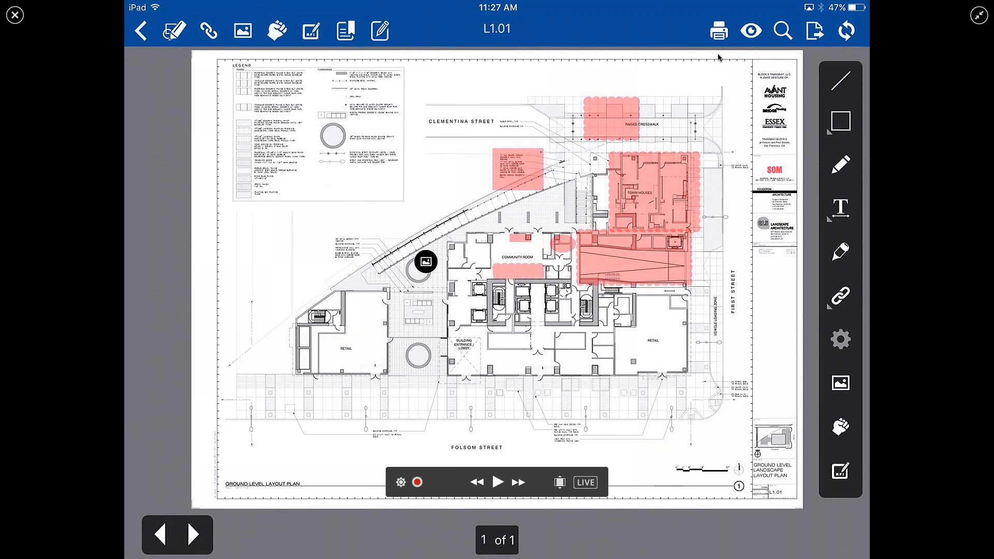
pyautogui.click(719, 31)
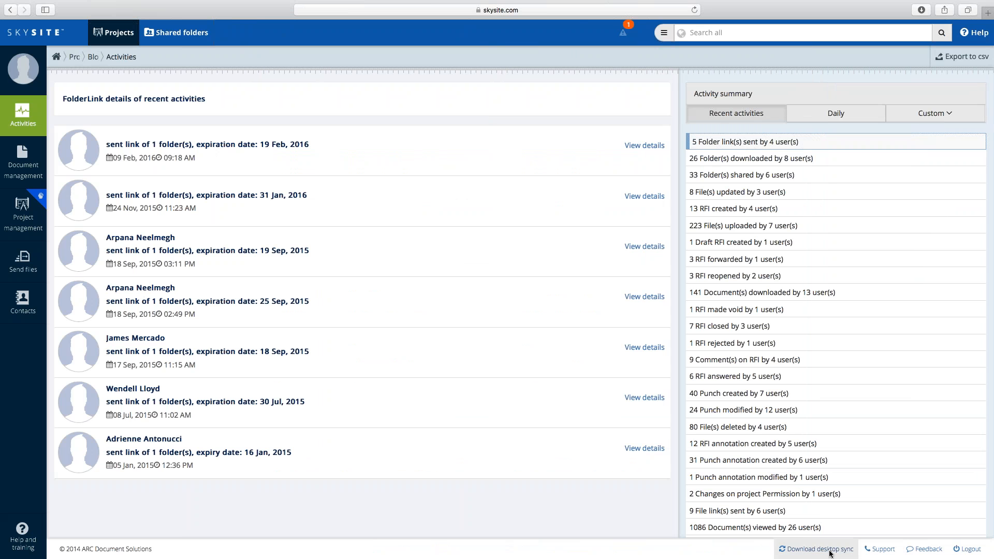
# Open the web desktop sync download page, and view ARC Building 39's folders in the Windows sync app's project selection
pyautogui.click(829, 551)
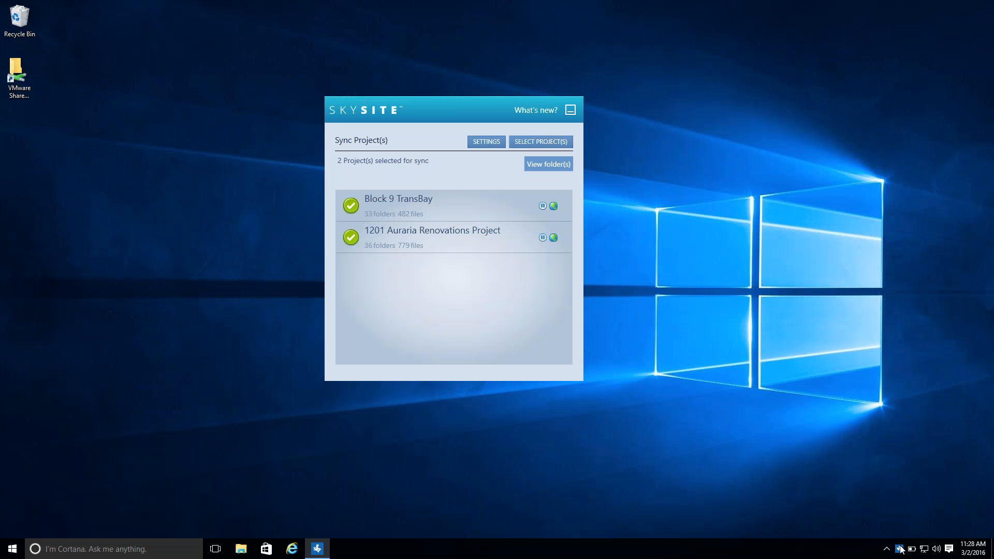
pyautogui.click(532, 143)
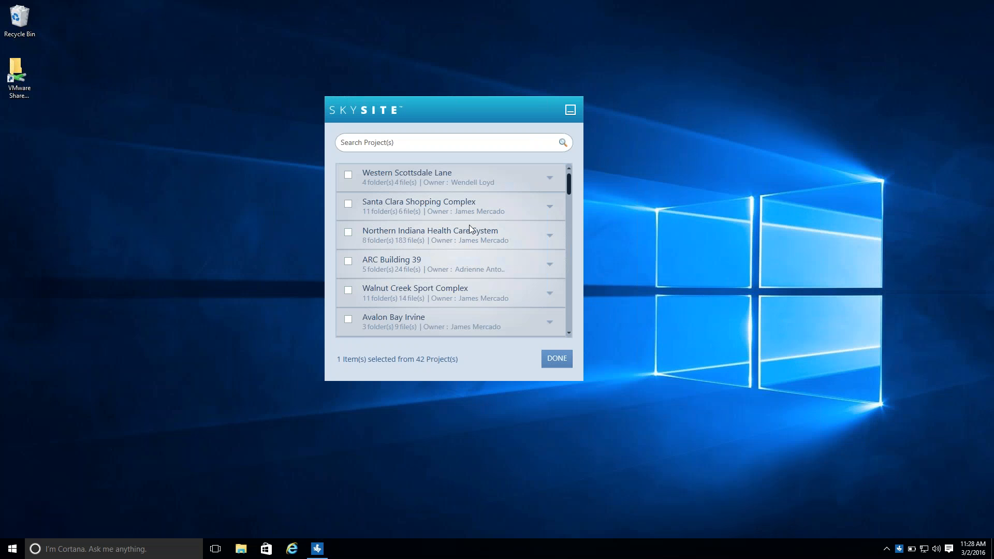
pyautogui.click(550, 265)
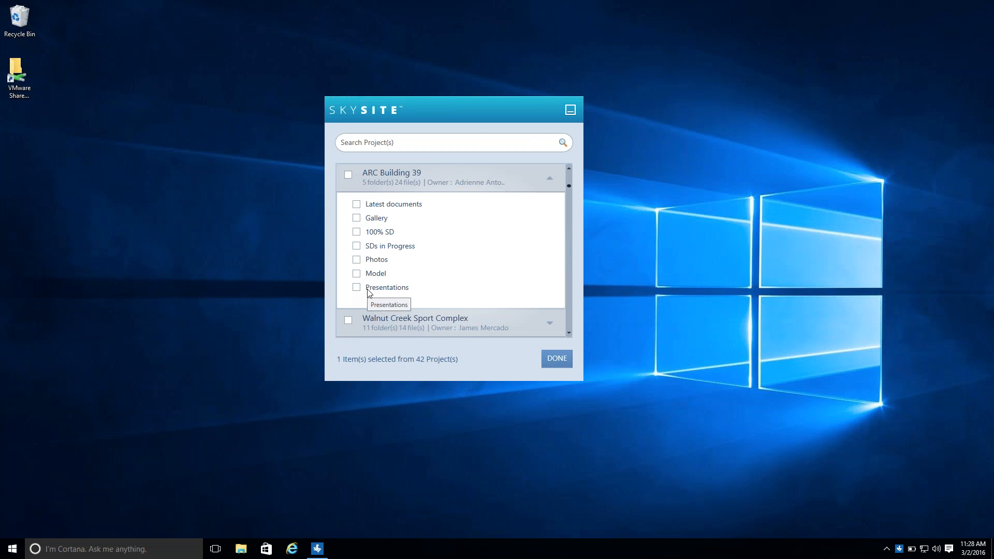
pyautogui.click(555, 359)
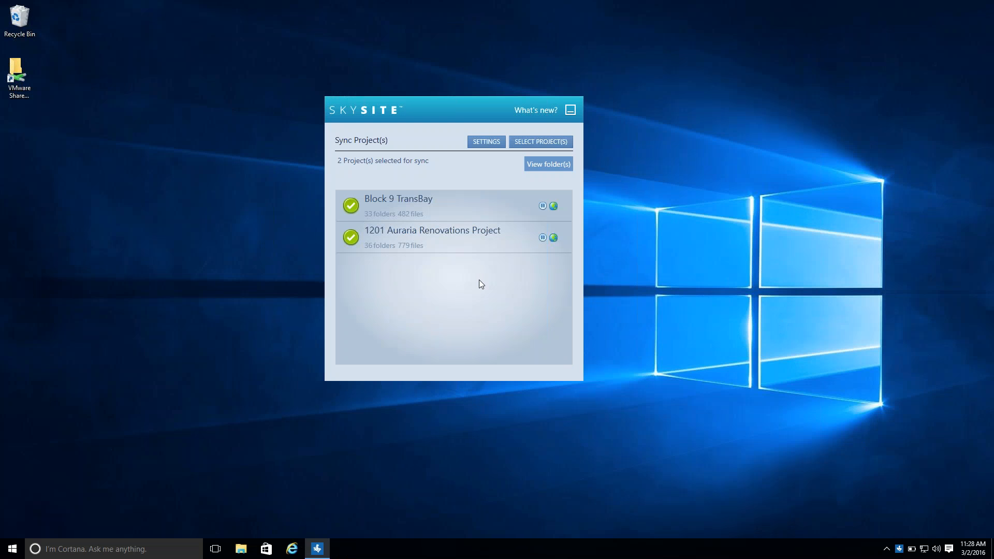
# Open the synced 1201 Auraria Renovations Project folder and arrange its window beside the sync app
pyautogui.click(547, 164)
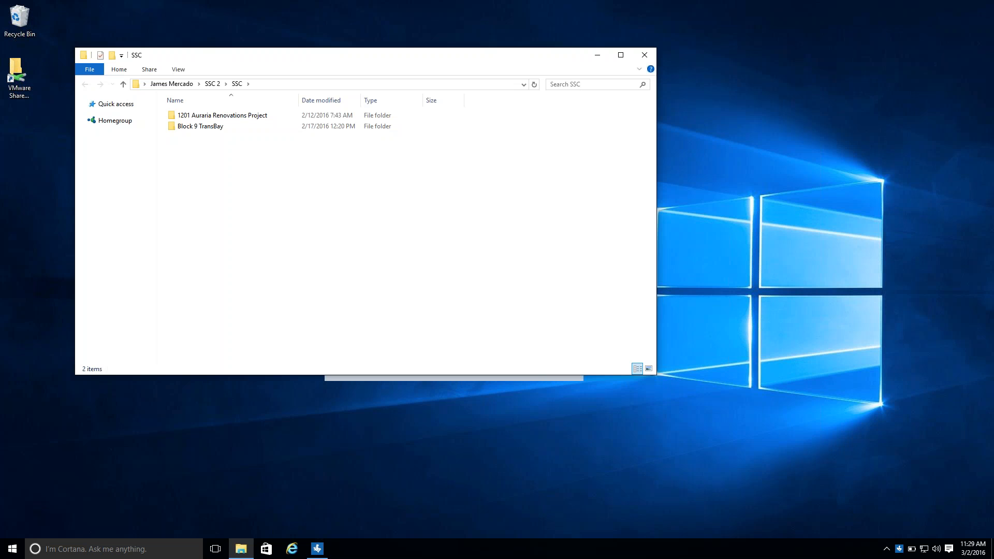
pyautogui.doubleClick(208, 118)
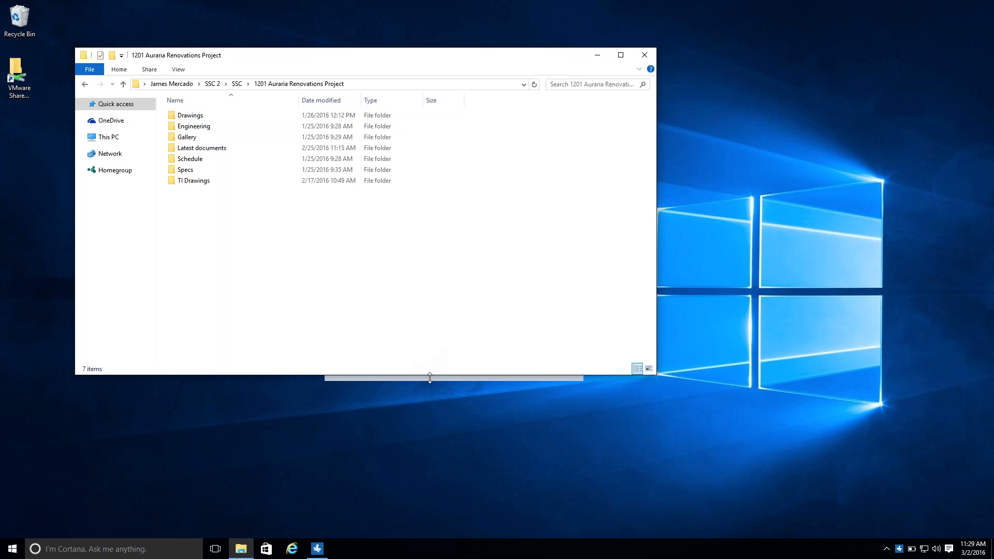
pyautogui.moveTo(381, 63); pyautogui.dragTo(363, 19)
pyautogui.click(481, 363)
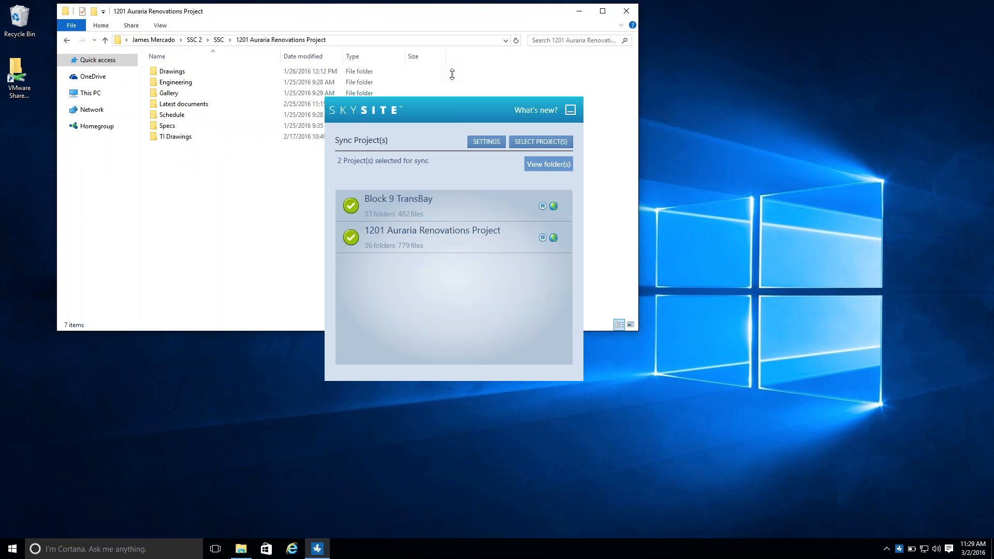
pyautogui.moveTo(452, 112); pyautogui.dragTo(818, 114)
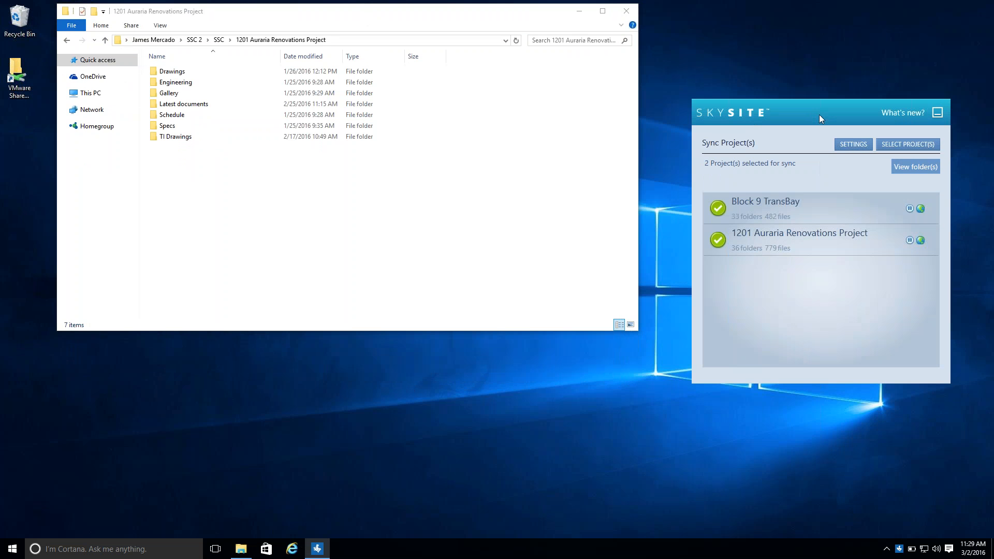
# Delete the block of files spanning C-103 to P-102 from the project's Latest documents folder
pyautogui.doubleClick(176, 106)
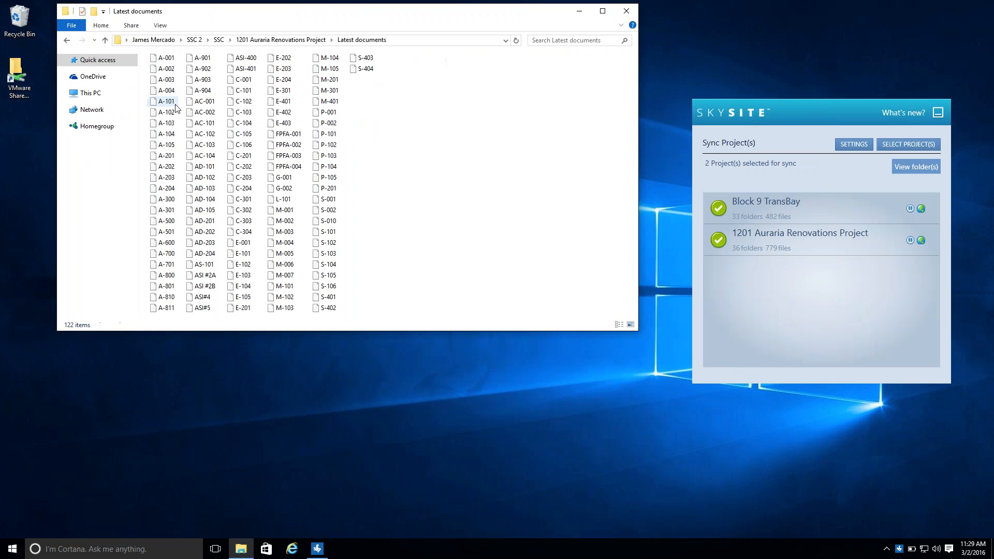
pyautogui.moveTo(360, 154); pyautogui.dragTo(239, 113)
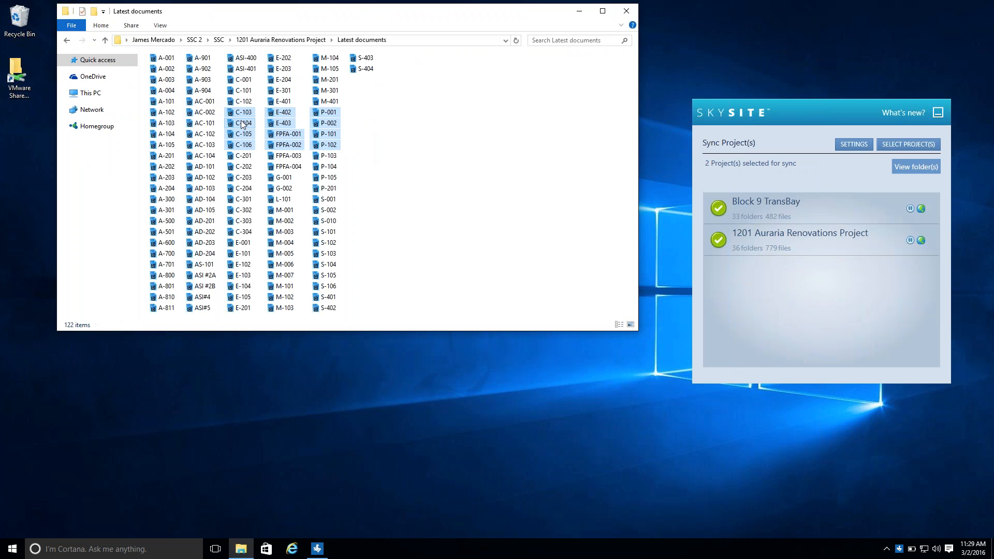
pyautogui.rightClick(241, 125)
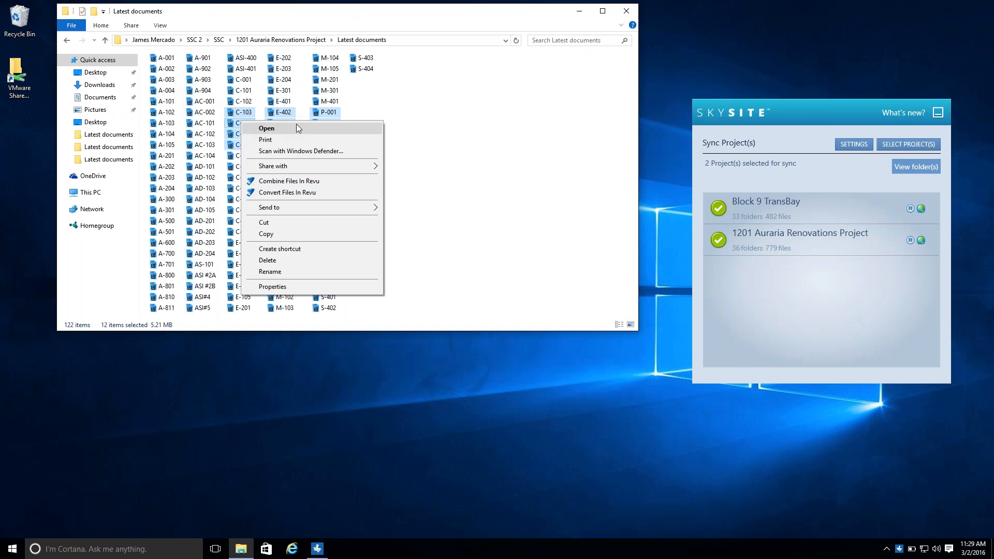
pyautogui.click(282, 261)
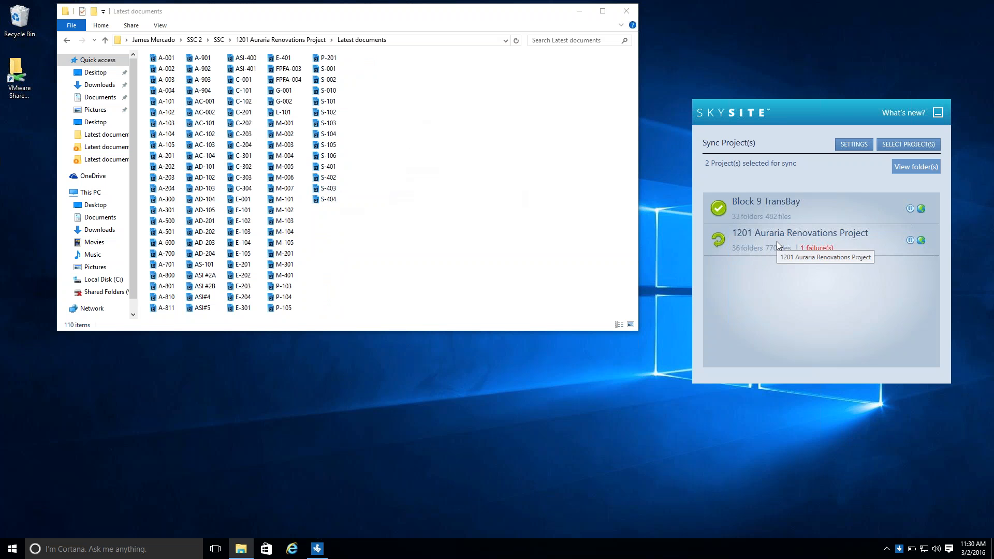
# Open drawing G-002 in Revu and follow the hyperlink in its sheet index to A-102
pyautogui.click(282, 105)
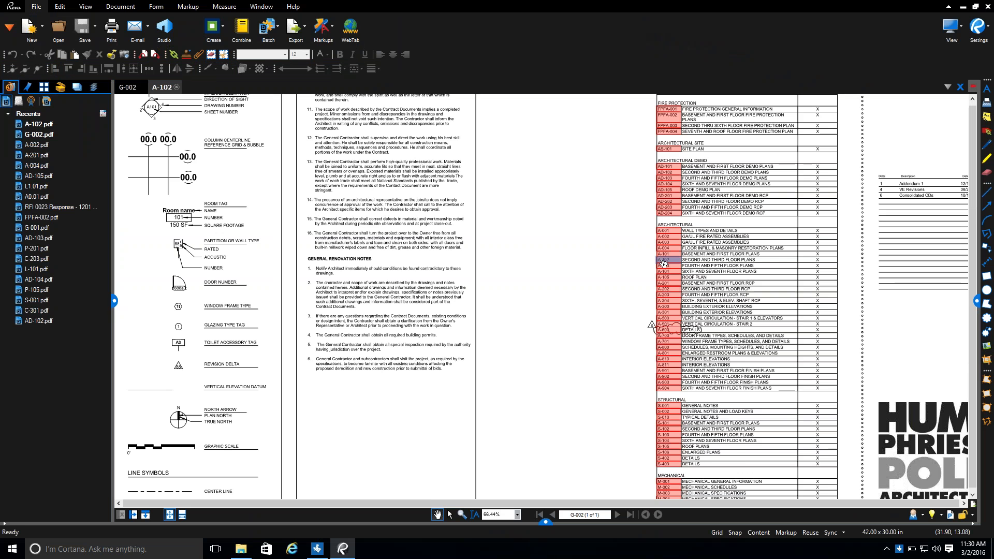
pyautogui.click(659, 328)
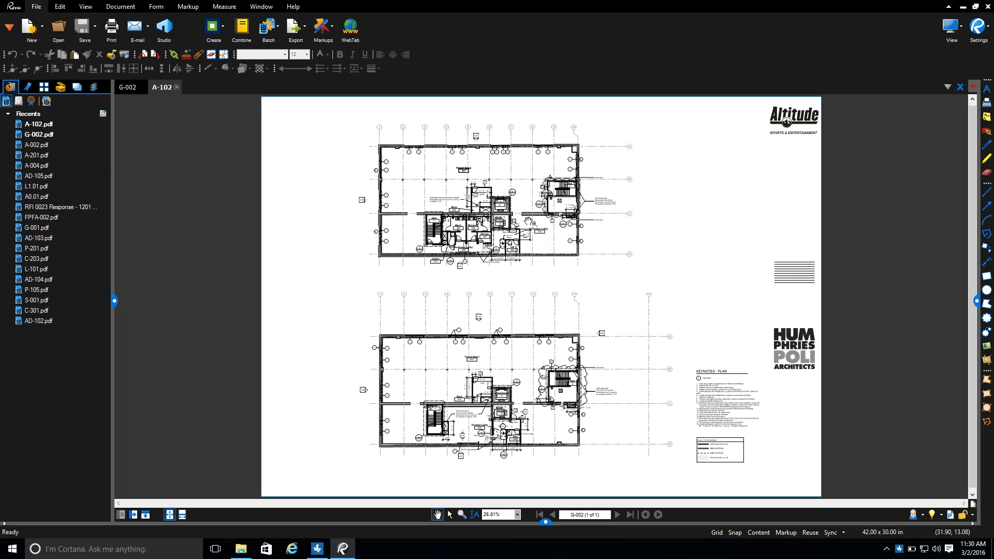
# Hide the Markups and Hyperlinks layers of sheet A-102, and turn the Markups layer back on
pyautogui.click(93, 87)
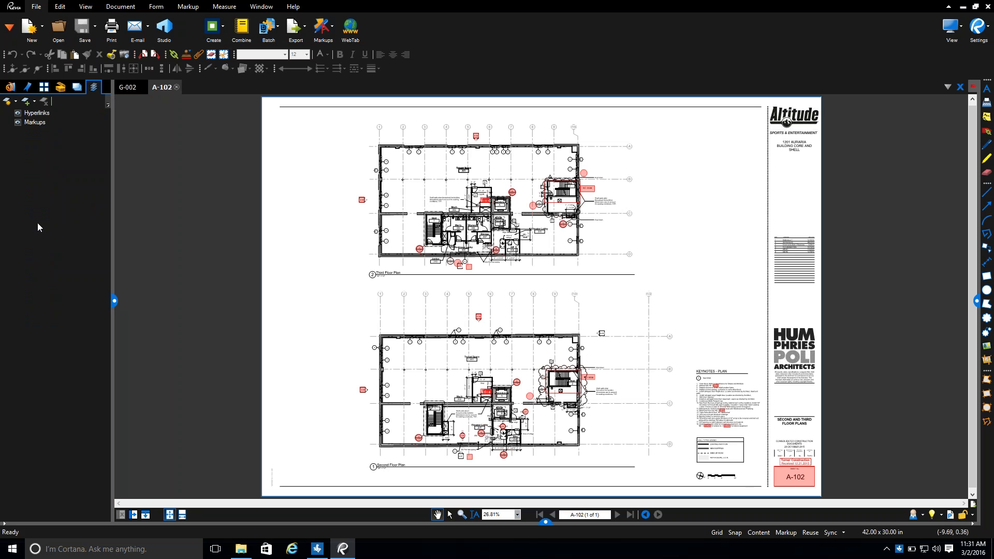
pyautogui.click(18, 122)
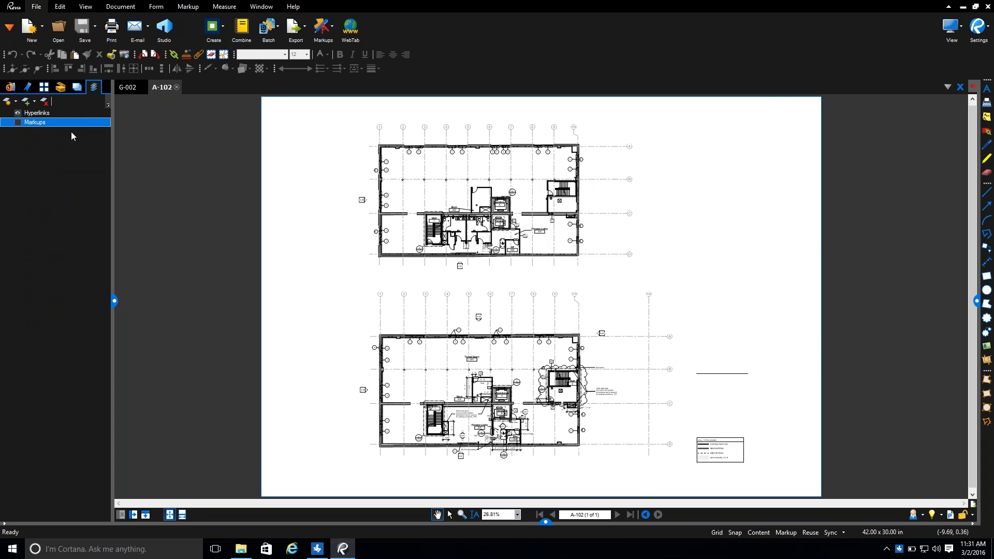
pyautogui.click(18, 113)
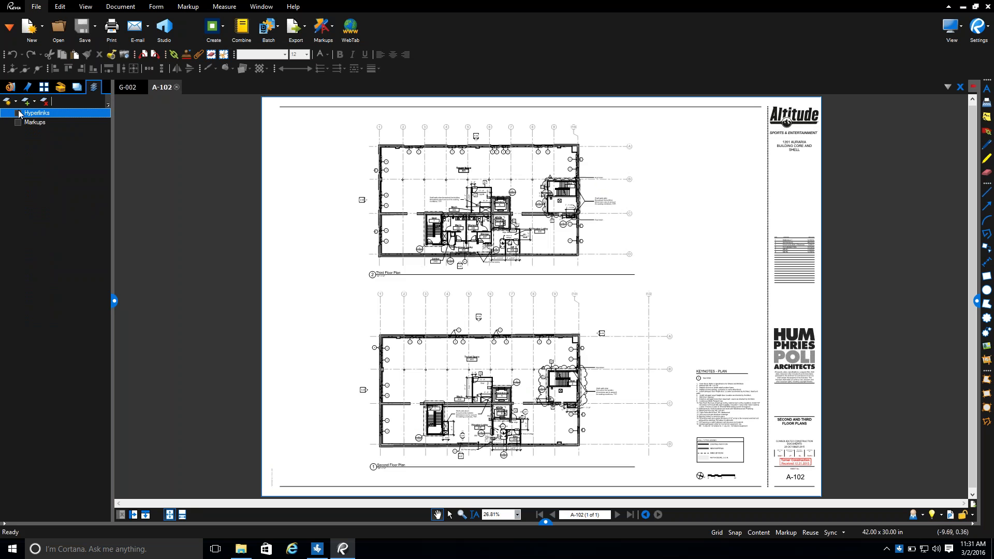
pyautogui.click(18, 123)
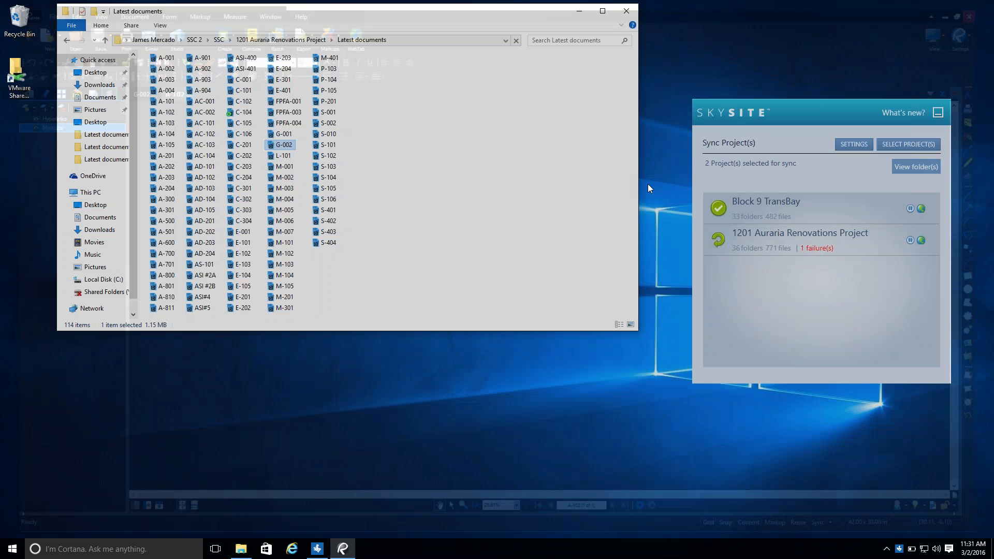
# Return to the SSC folder and view the copy option for the 1201 Auraria Renovations Project folder
pyautogui.click(218, 41)
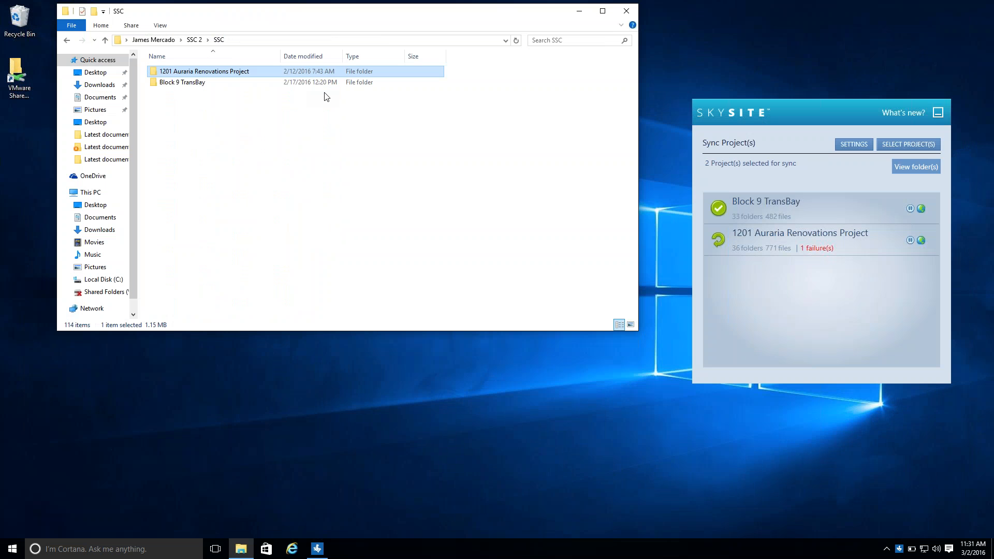
pyautogui.rightClick(278, 73)
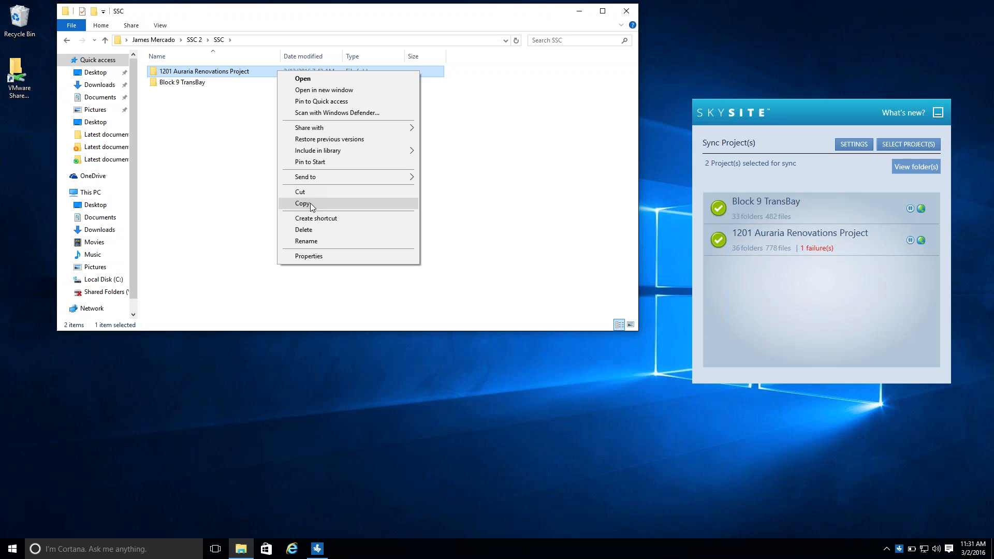
pyautogui.click(939, 113)
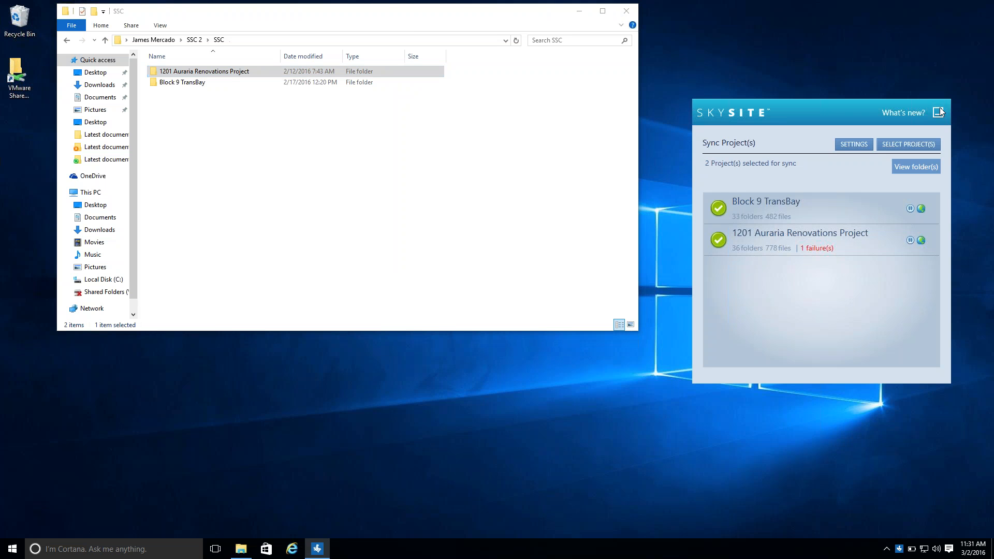
# Put away the sync app and folder windows, and close the desktop sync download page in the web browser
pyautogui.click(939, 113)
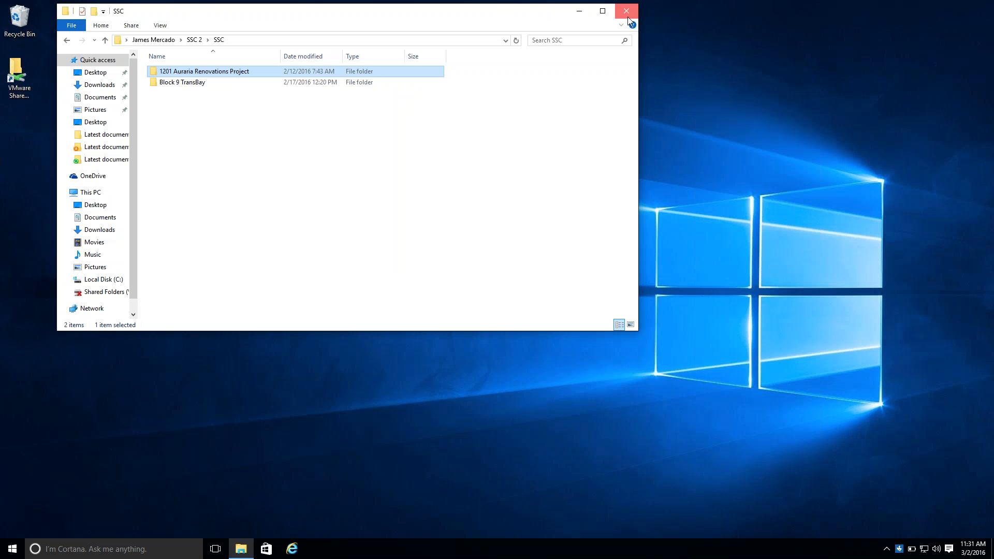
pyautogui.click(628, 18)
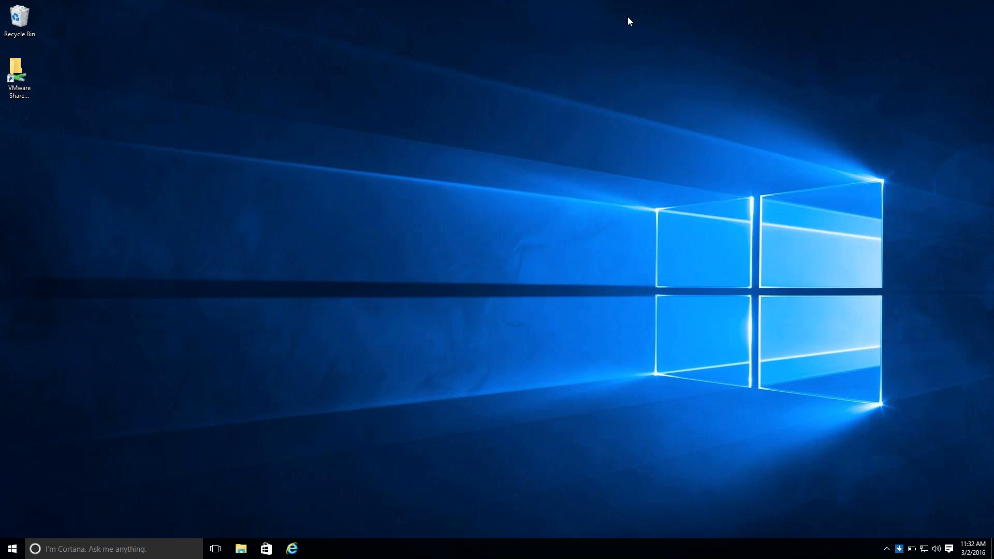
pyautogui.hotkey('ctrl', 'Left')
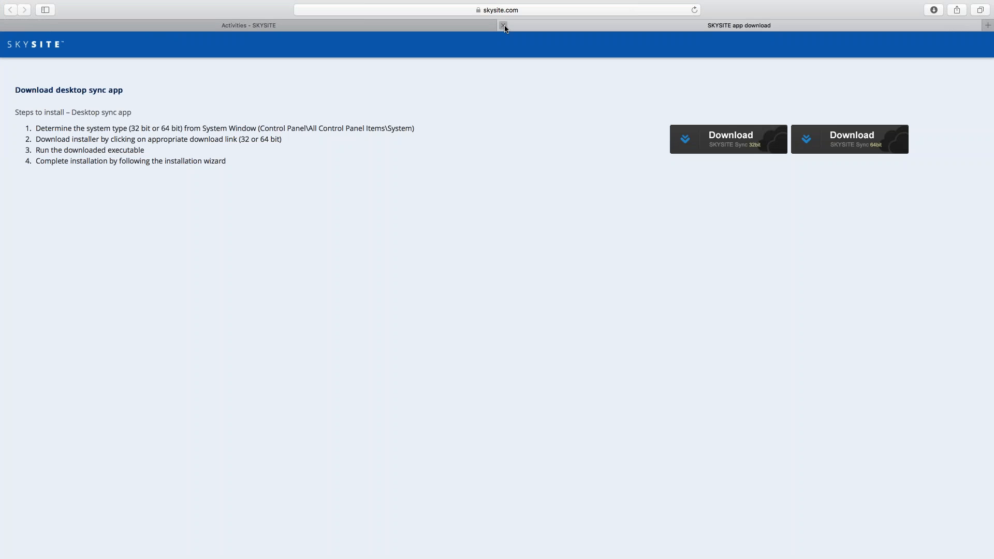
pyautogui.click(503, 25)
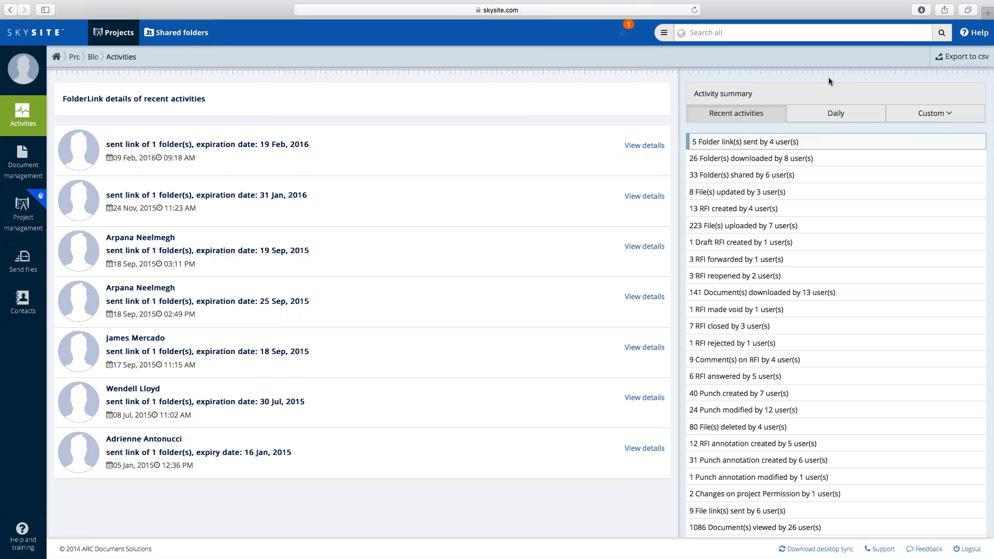
# Open the project's photo gallery, view the attributes of the wall outlet photo, and cancel the attribute editing
pyautogui.moveTo(761, 1)
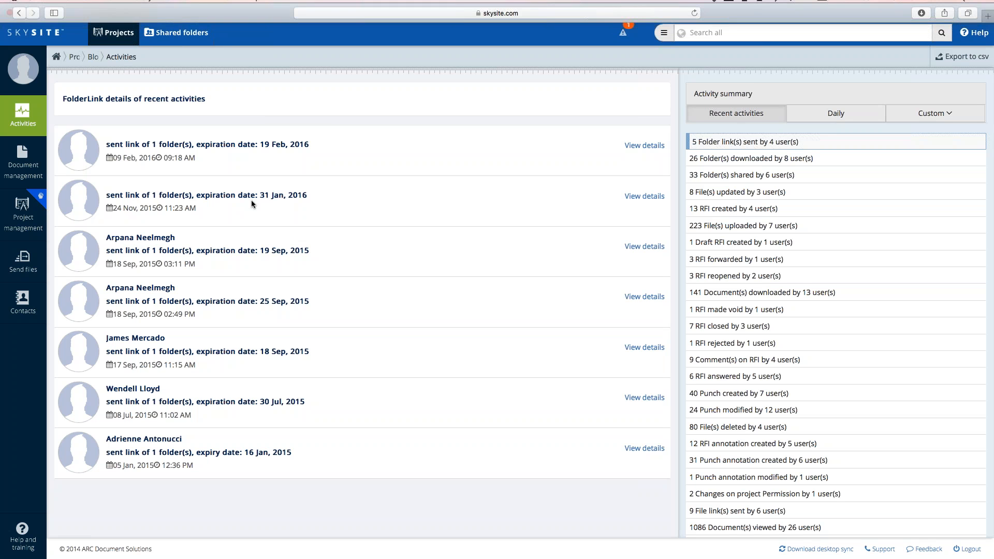
pyautogui.click(18, 160)
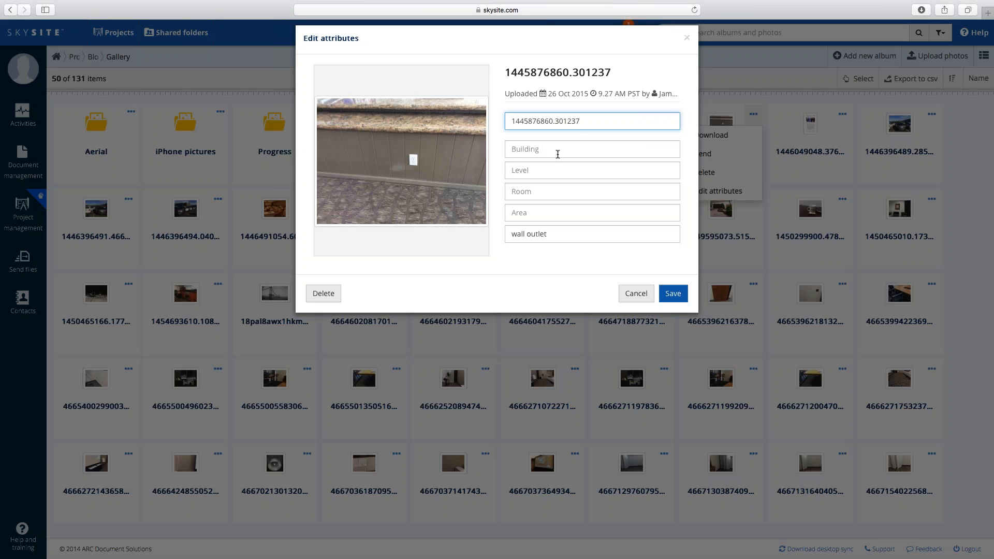
pyautogui.click(635, 294)
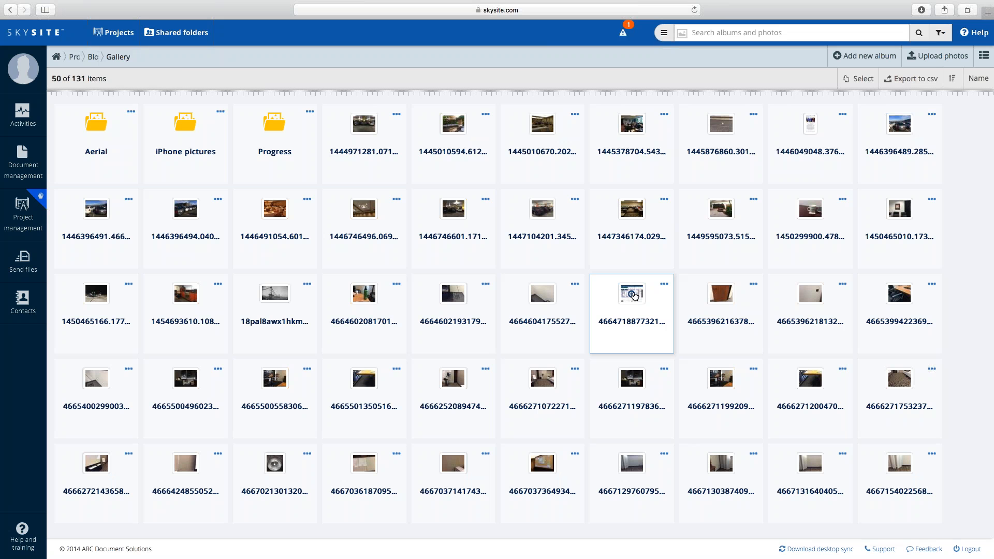